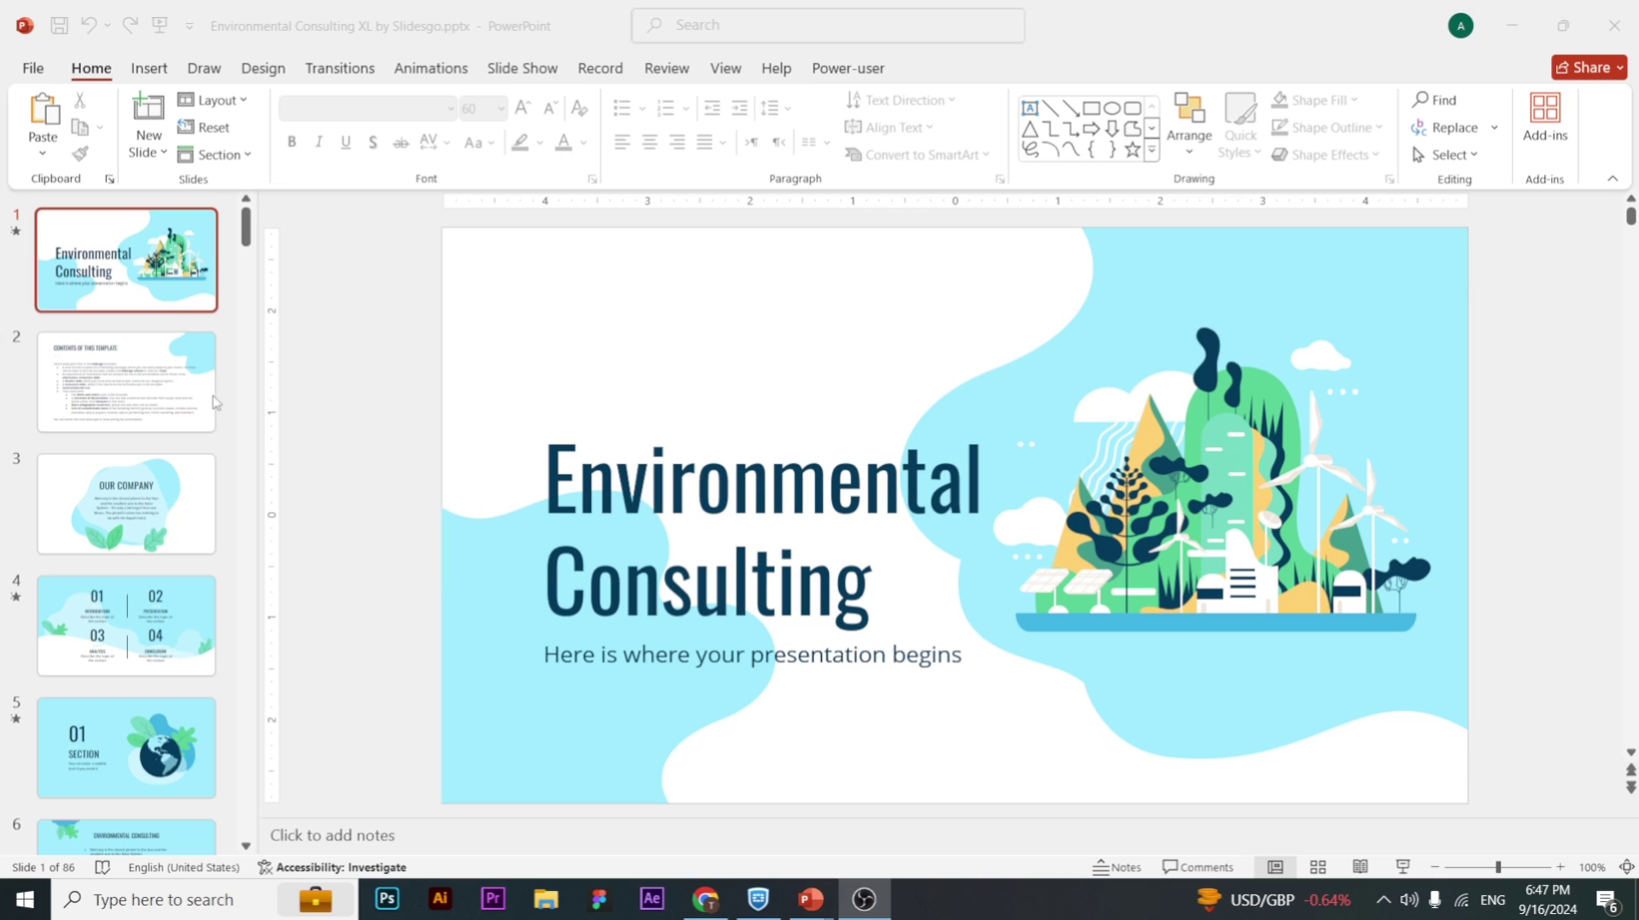
- Check the title font on the Environmental Consulting title slide, then deselect it
scroll(154, 403, "down", 6)
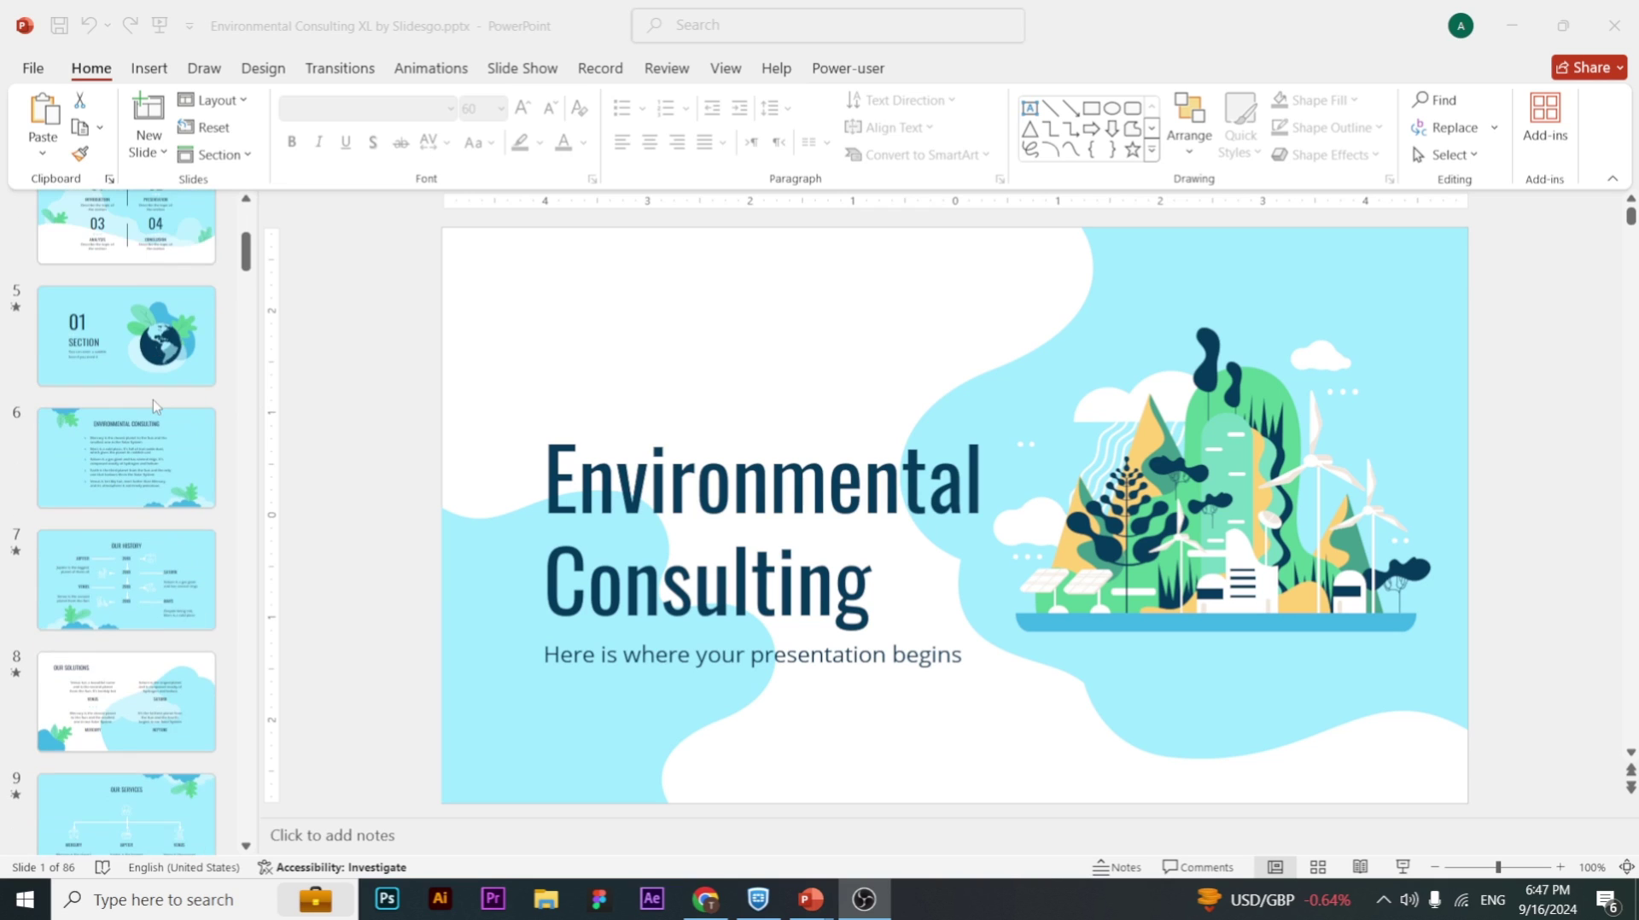
scroll(154, 403, "up", 3)
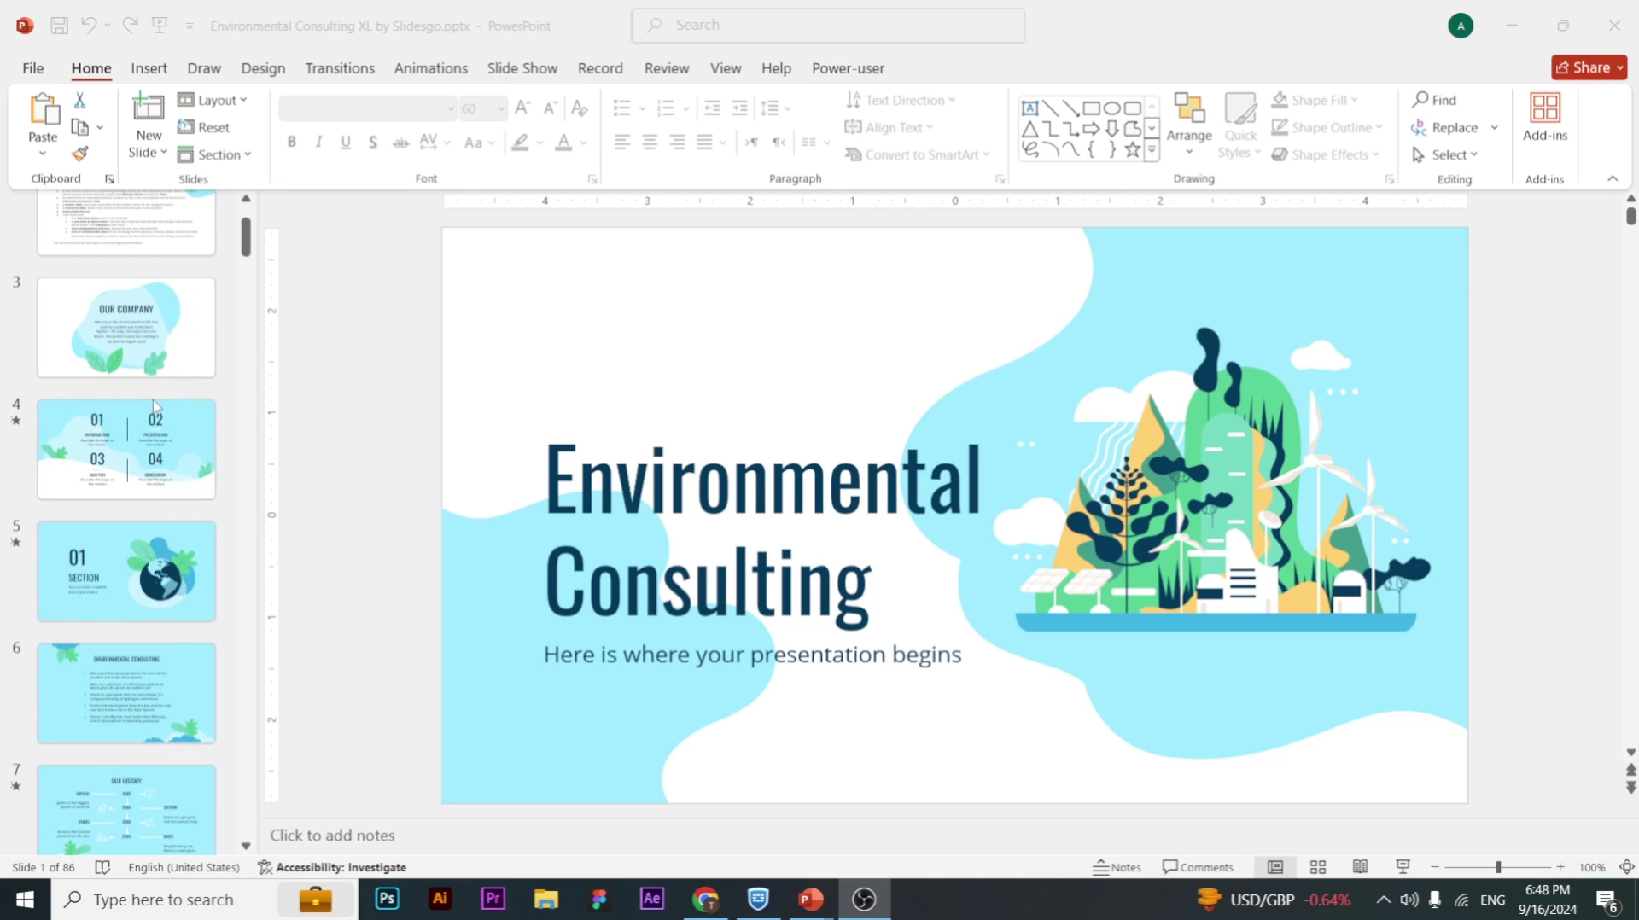
scroll(155, 407, "up", 2)
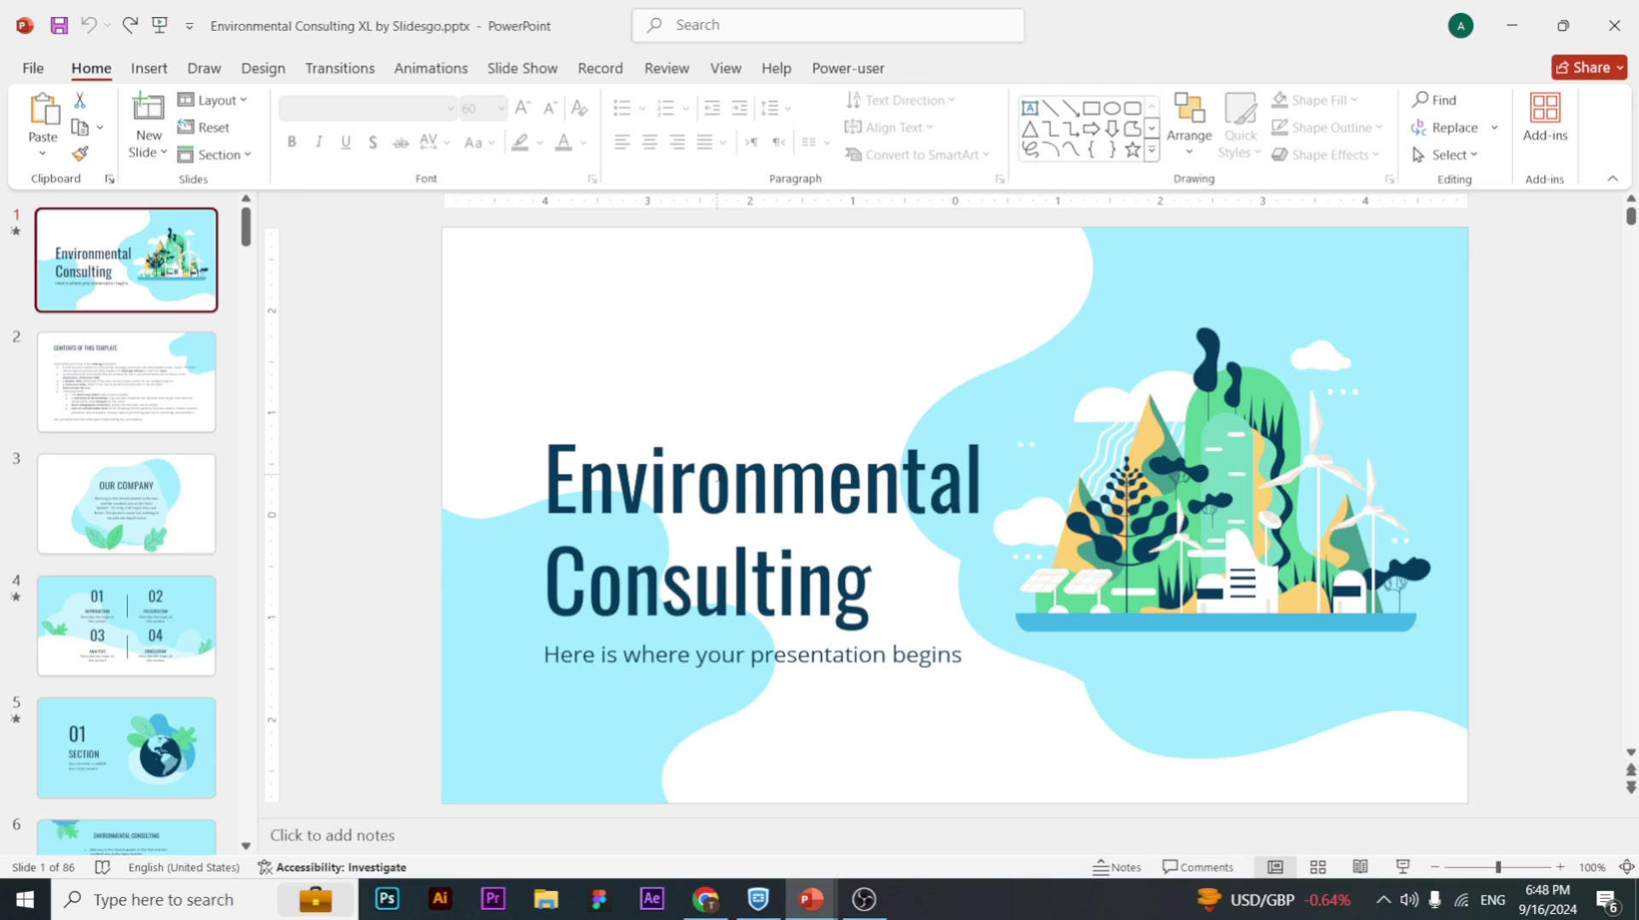
left_click(700, 465)
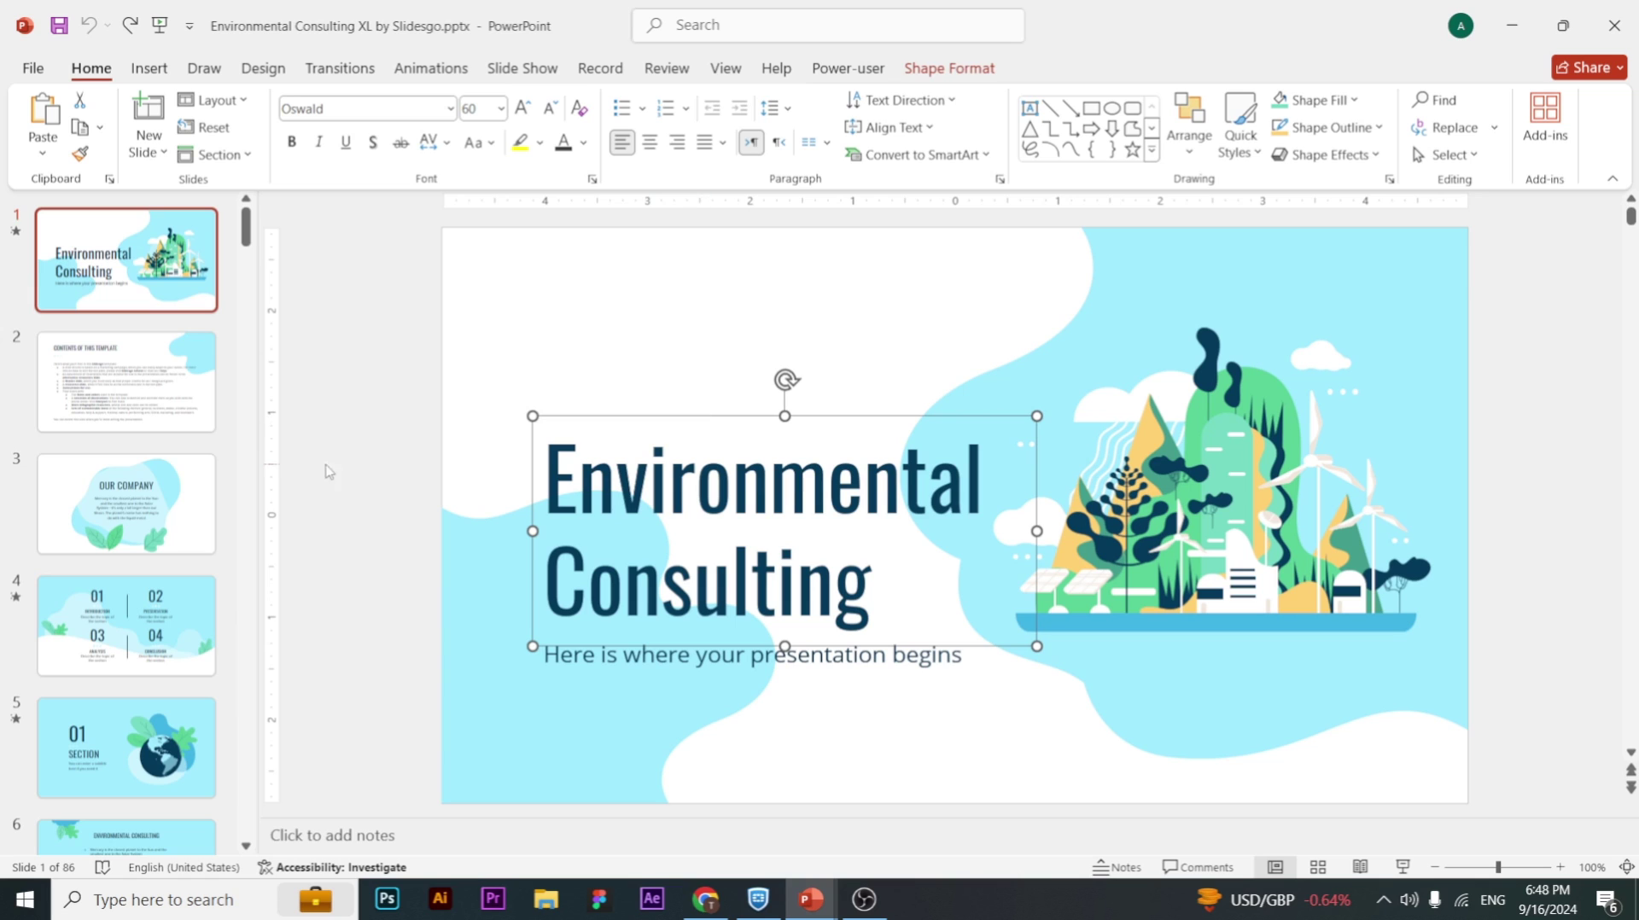
left_click(116, 451)
scroll(117, 451, "down", 5)
scroll(116, 451, "up", 5)
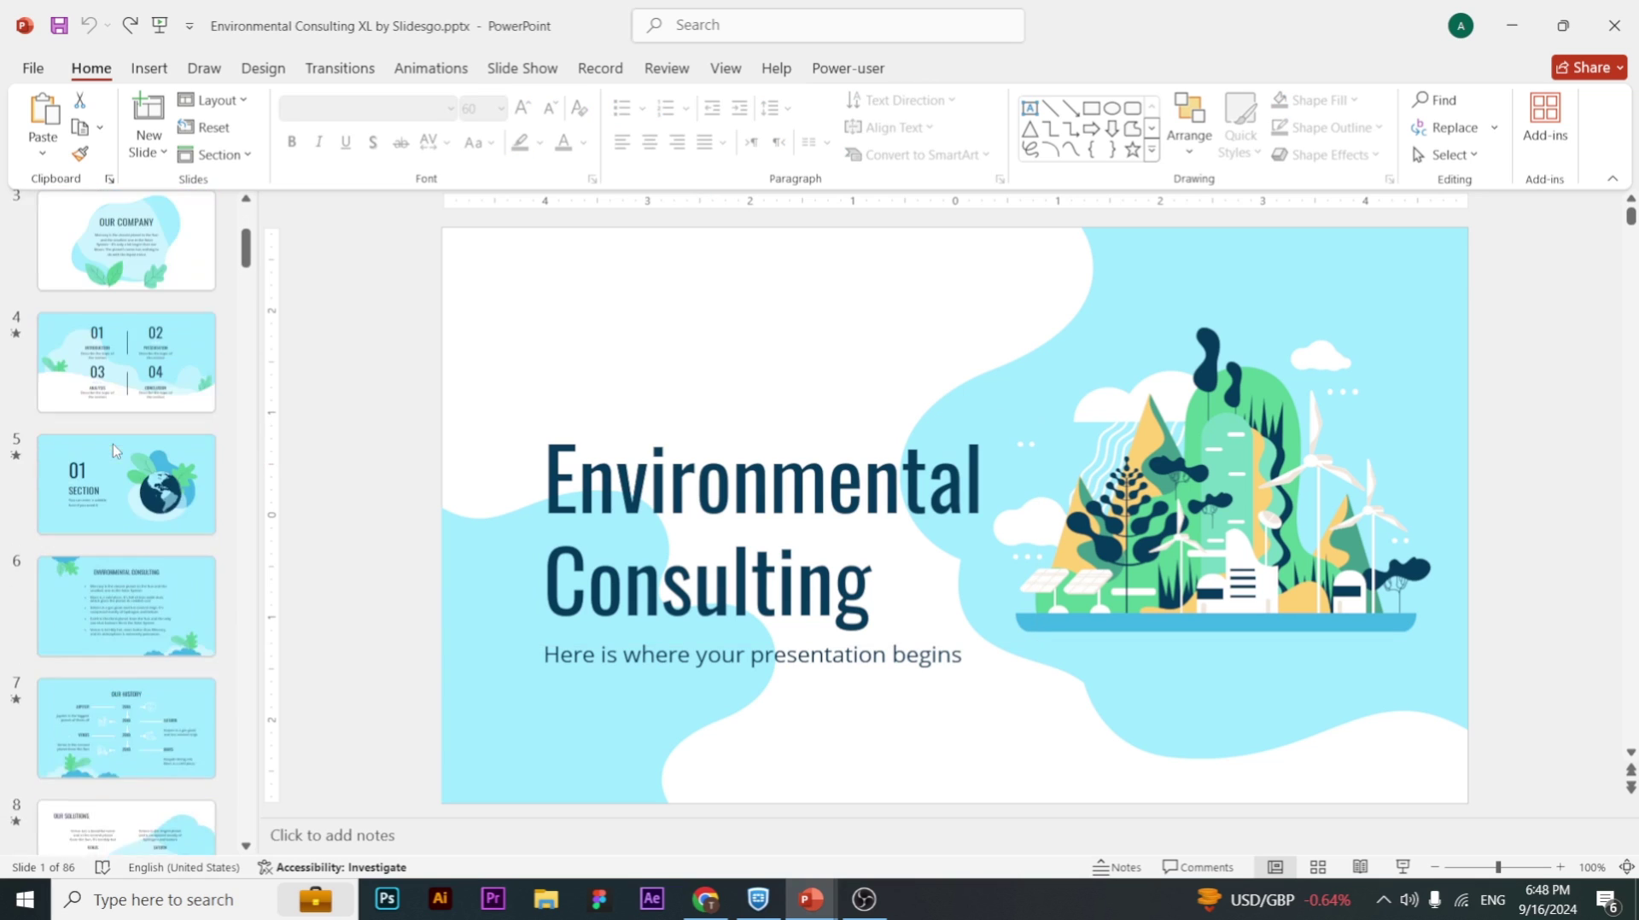
scroll(116, 451, "down", 2)
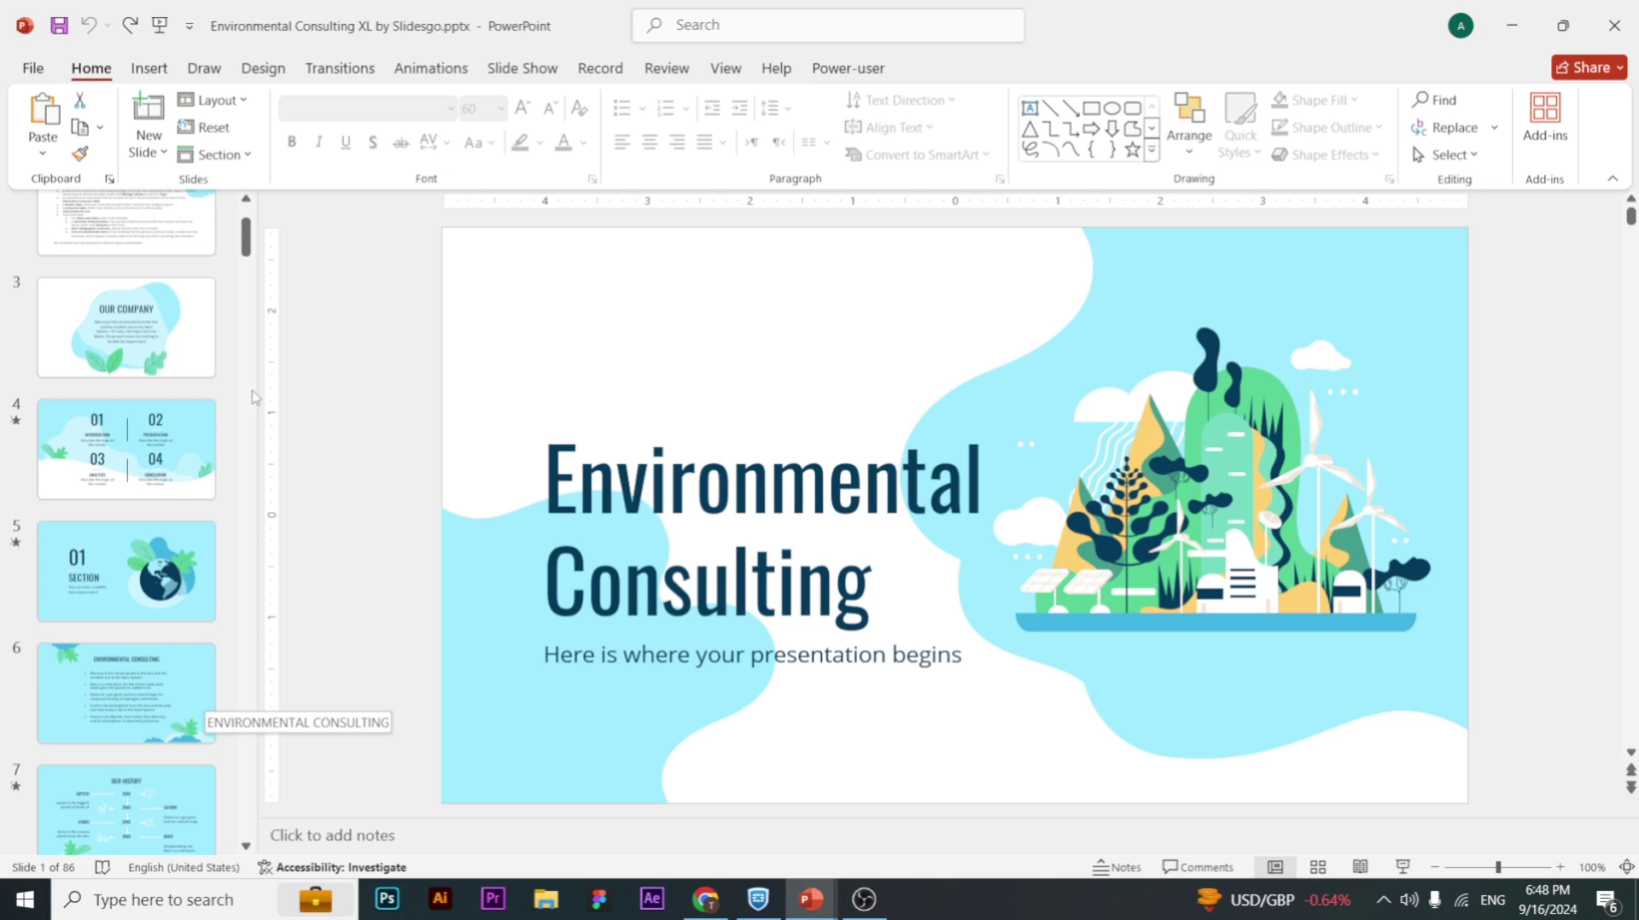
mouse_move(246, 242)
left_mouse_down()
mouse_move(247, 679)
mouse_move(246, 213)
left_mouse_up()
scroll(145, 347, "down", 1)
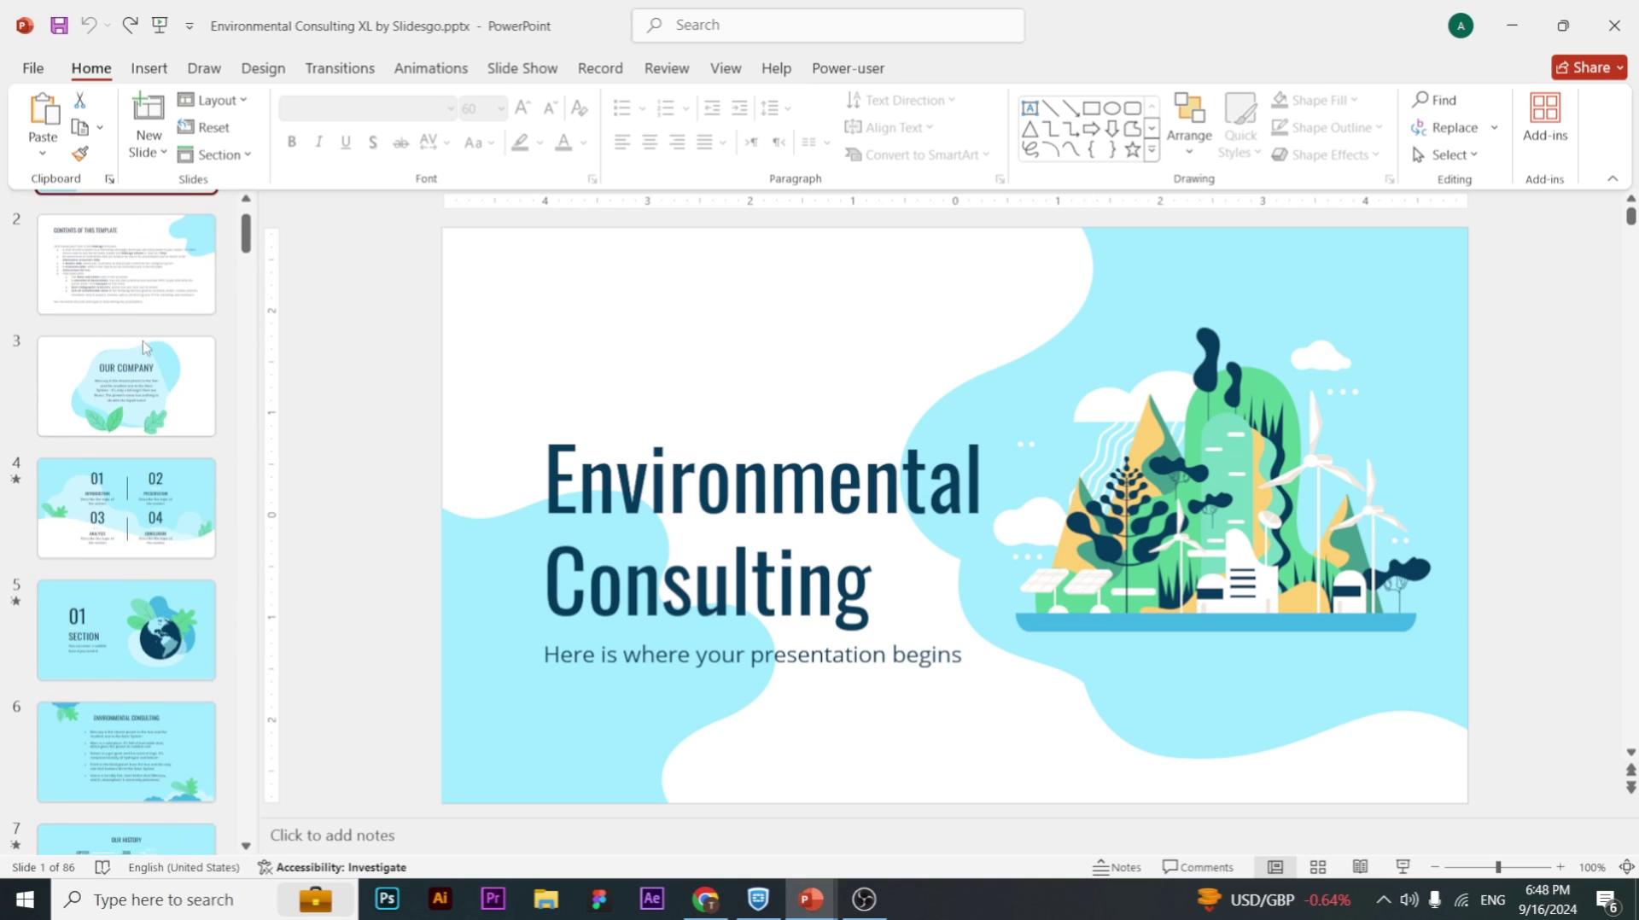
scroll(145, 348, "up", 1)
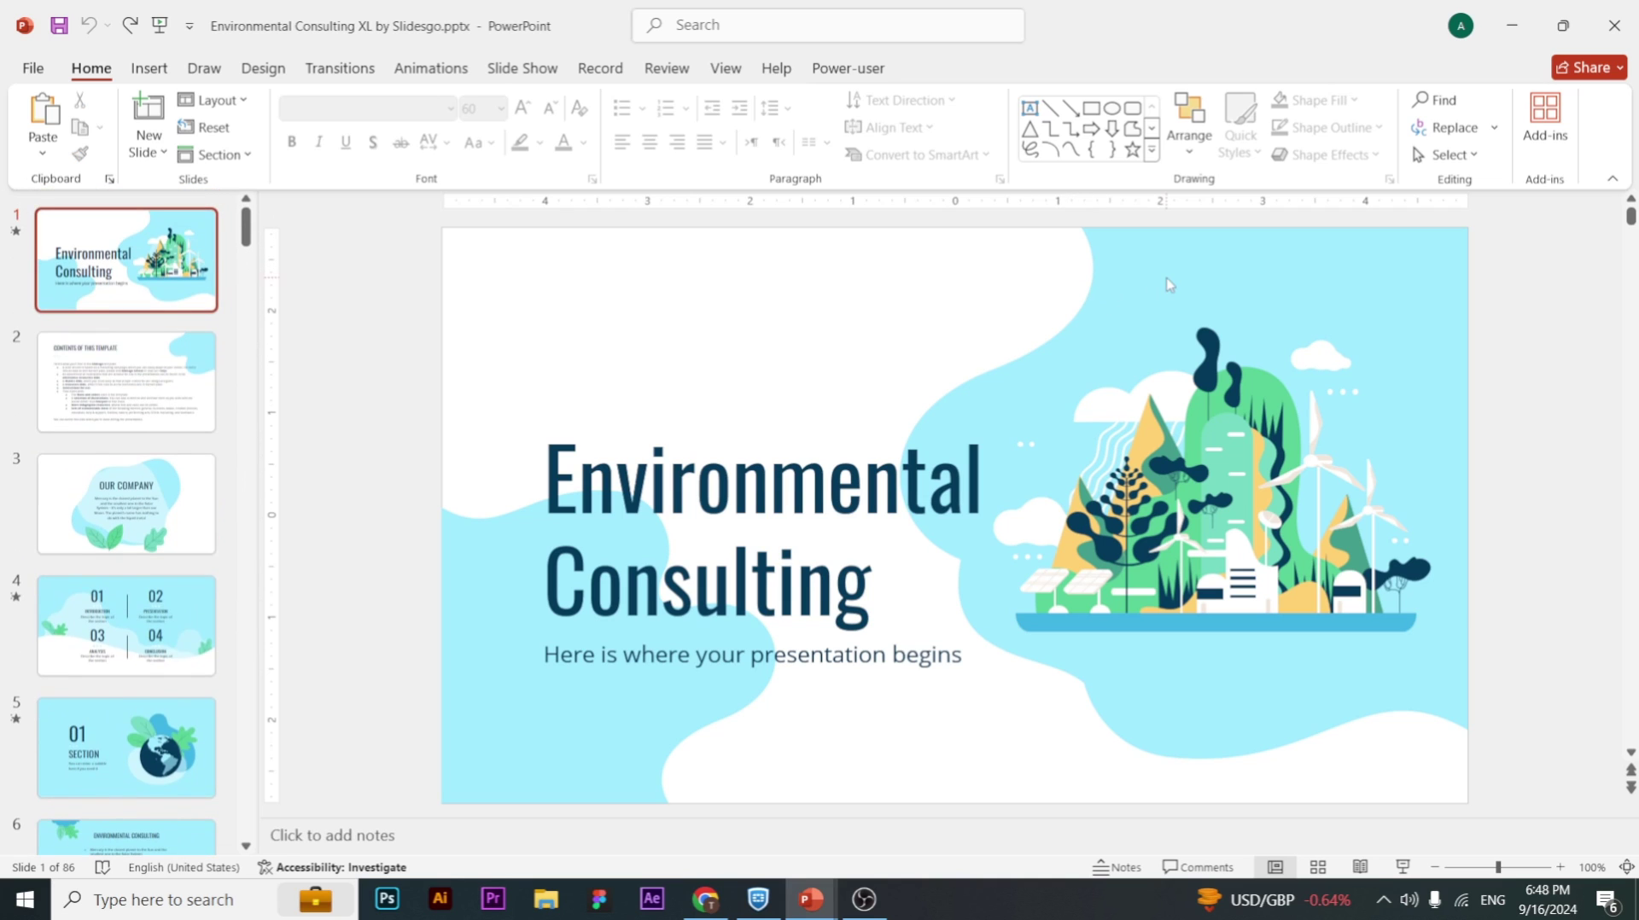
- Browse slides 2–5 and back to 1, landing on the Contents of This Template slide
left_click(83, 372)
left_click(153, 519)
left_click(145, 598)
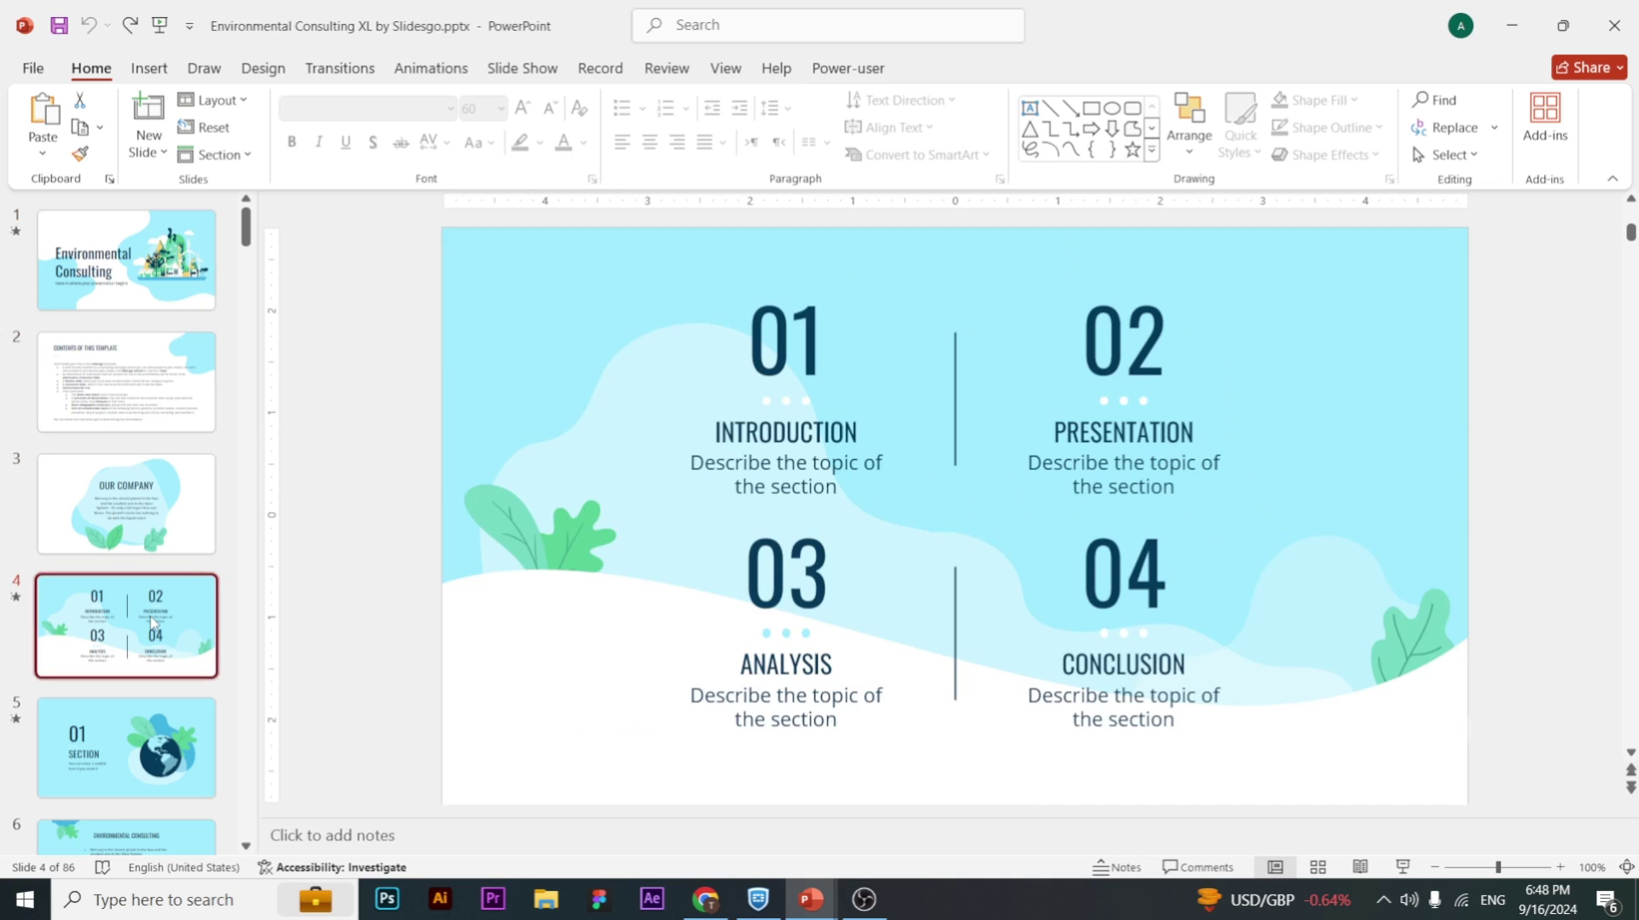
scroll(137, 734, "down", 1)
left_click(121, 633)
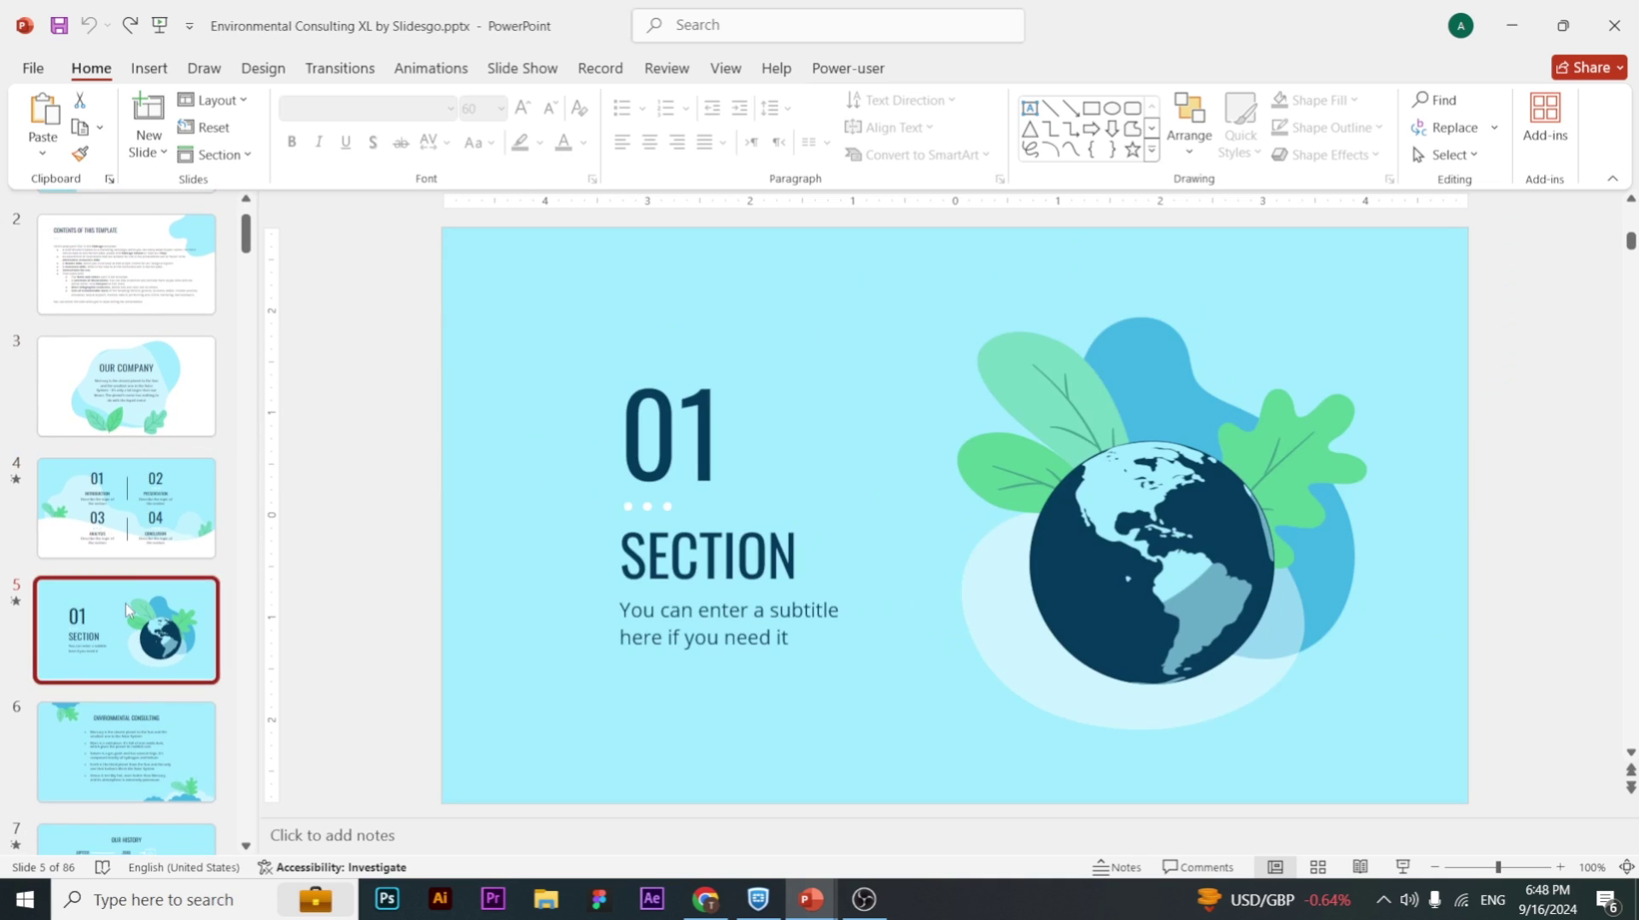
scroll(125, 603, "up", 1)
left_click(147, 526)
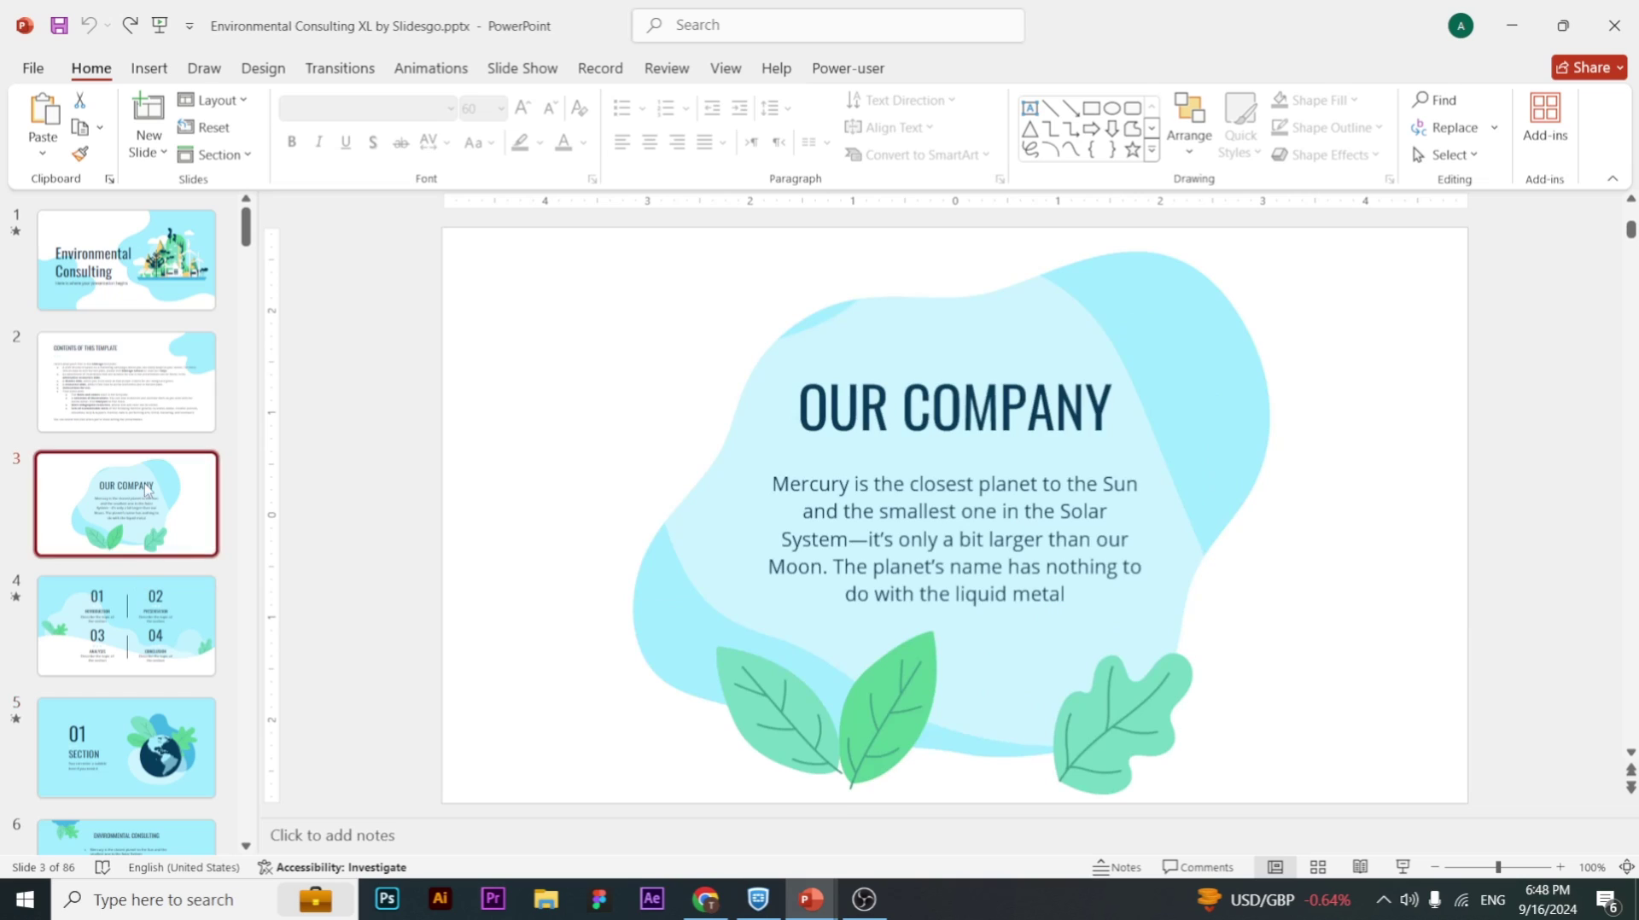
left_click(164, 373)
left_click(142, 298)
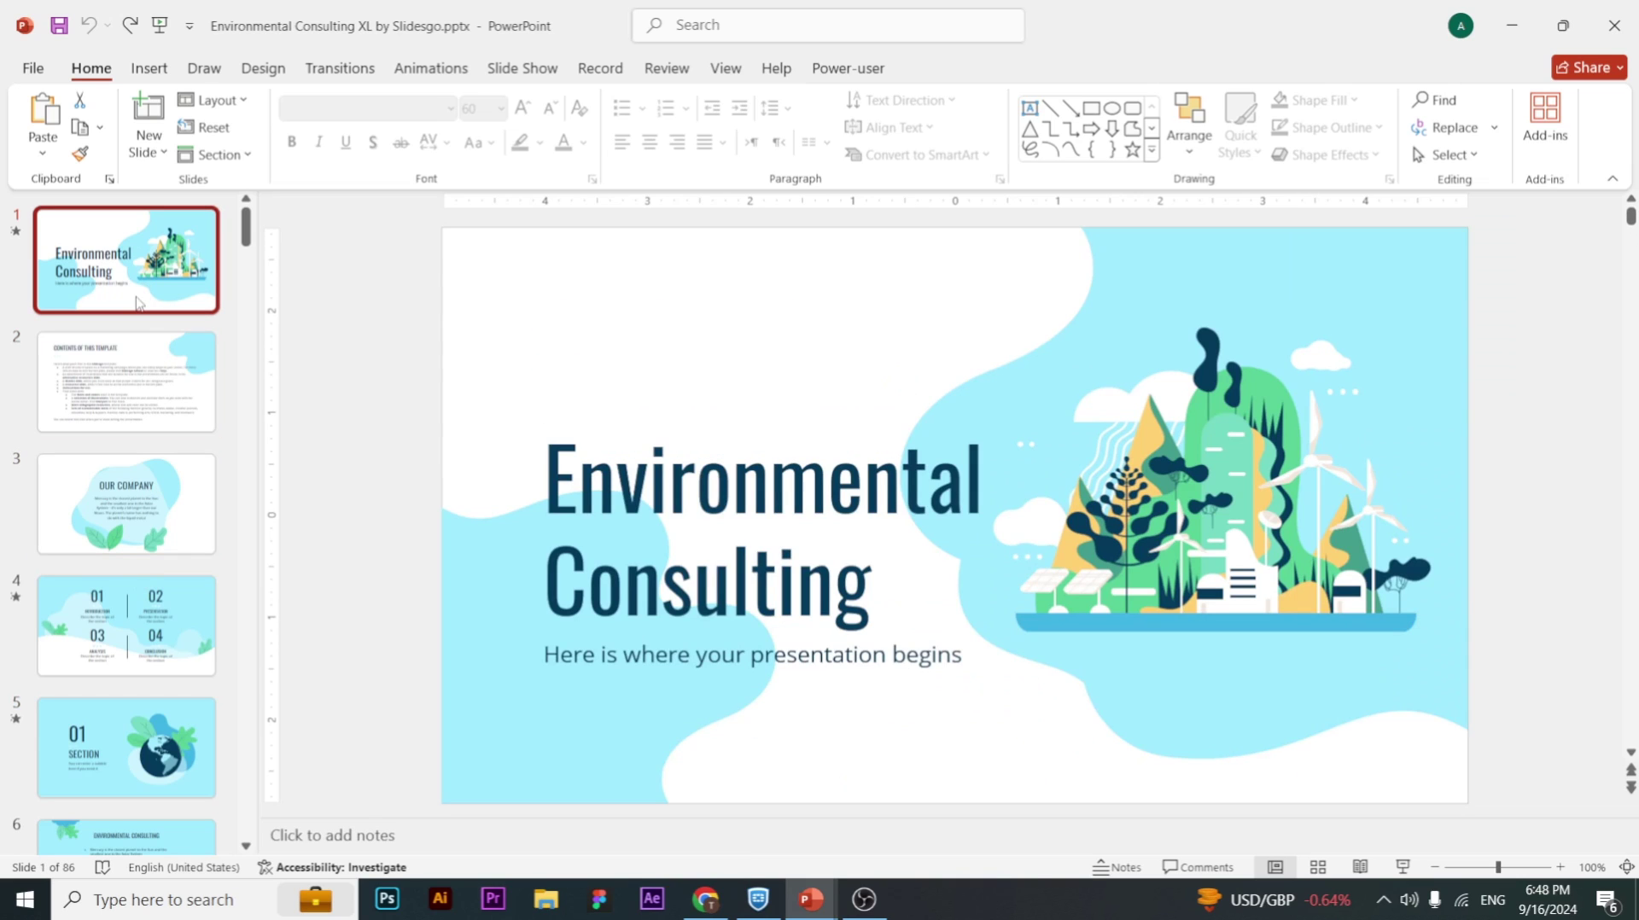
left_click(145, 408)
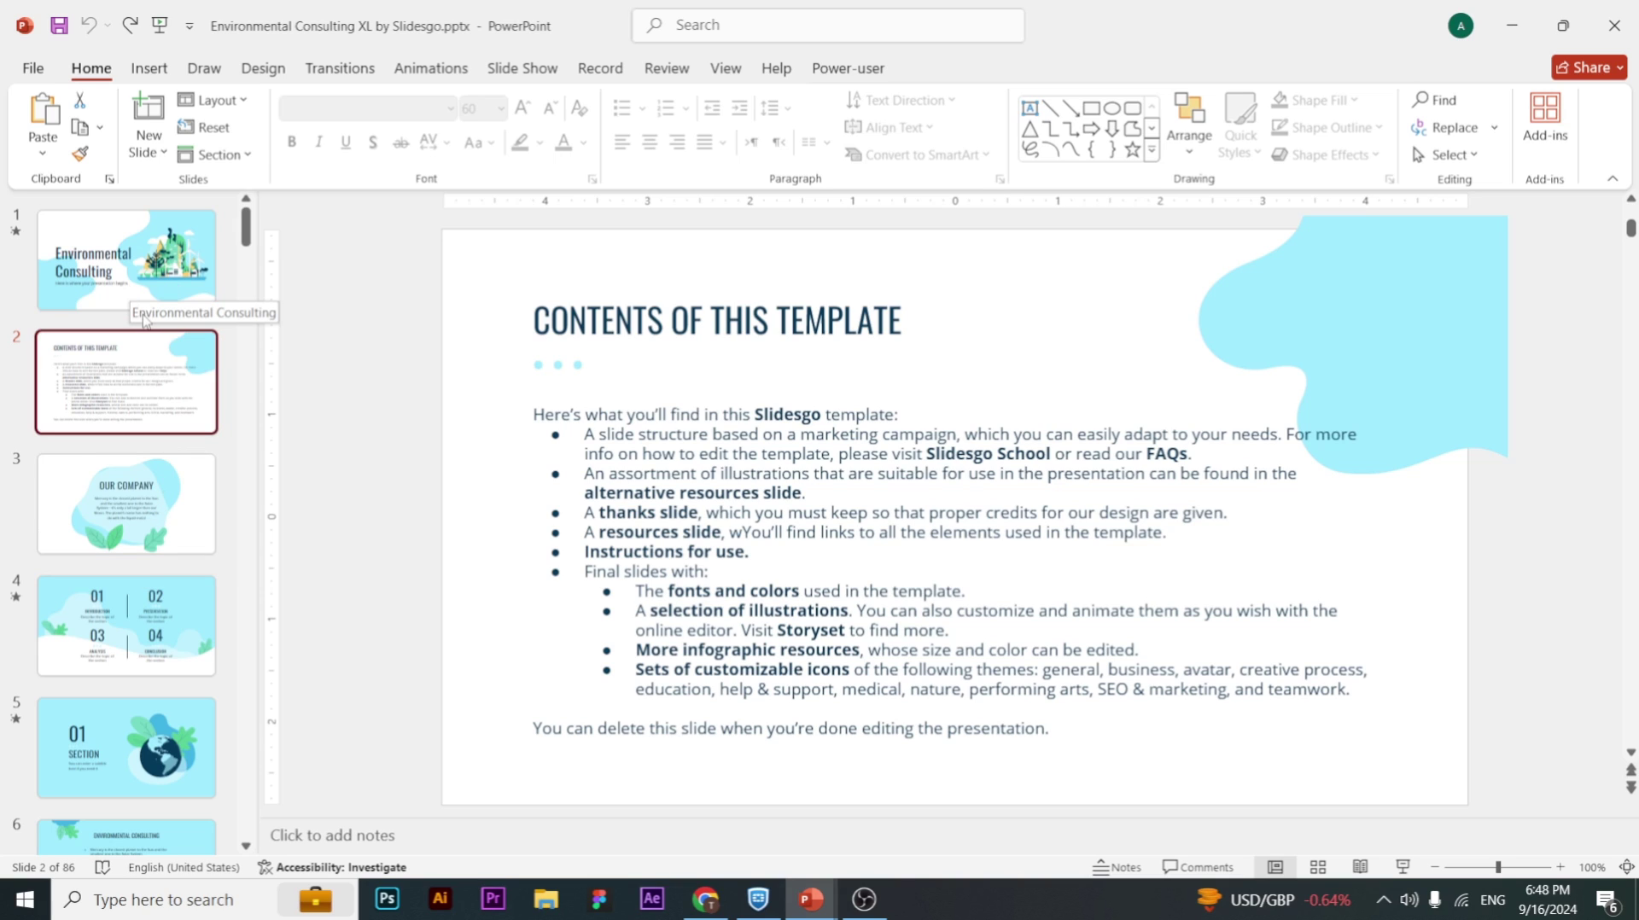
- Preview alternative theme colour palettes on slide 2 from the Design tab's Variants gallery
left_click(263, 70)
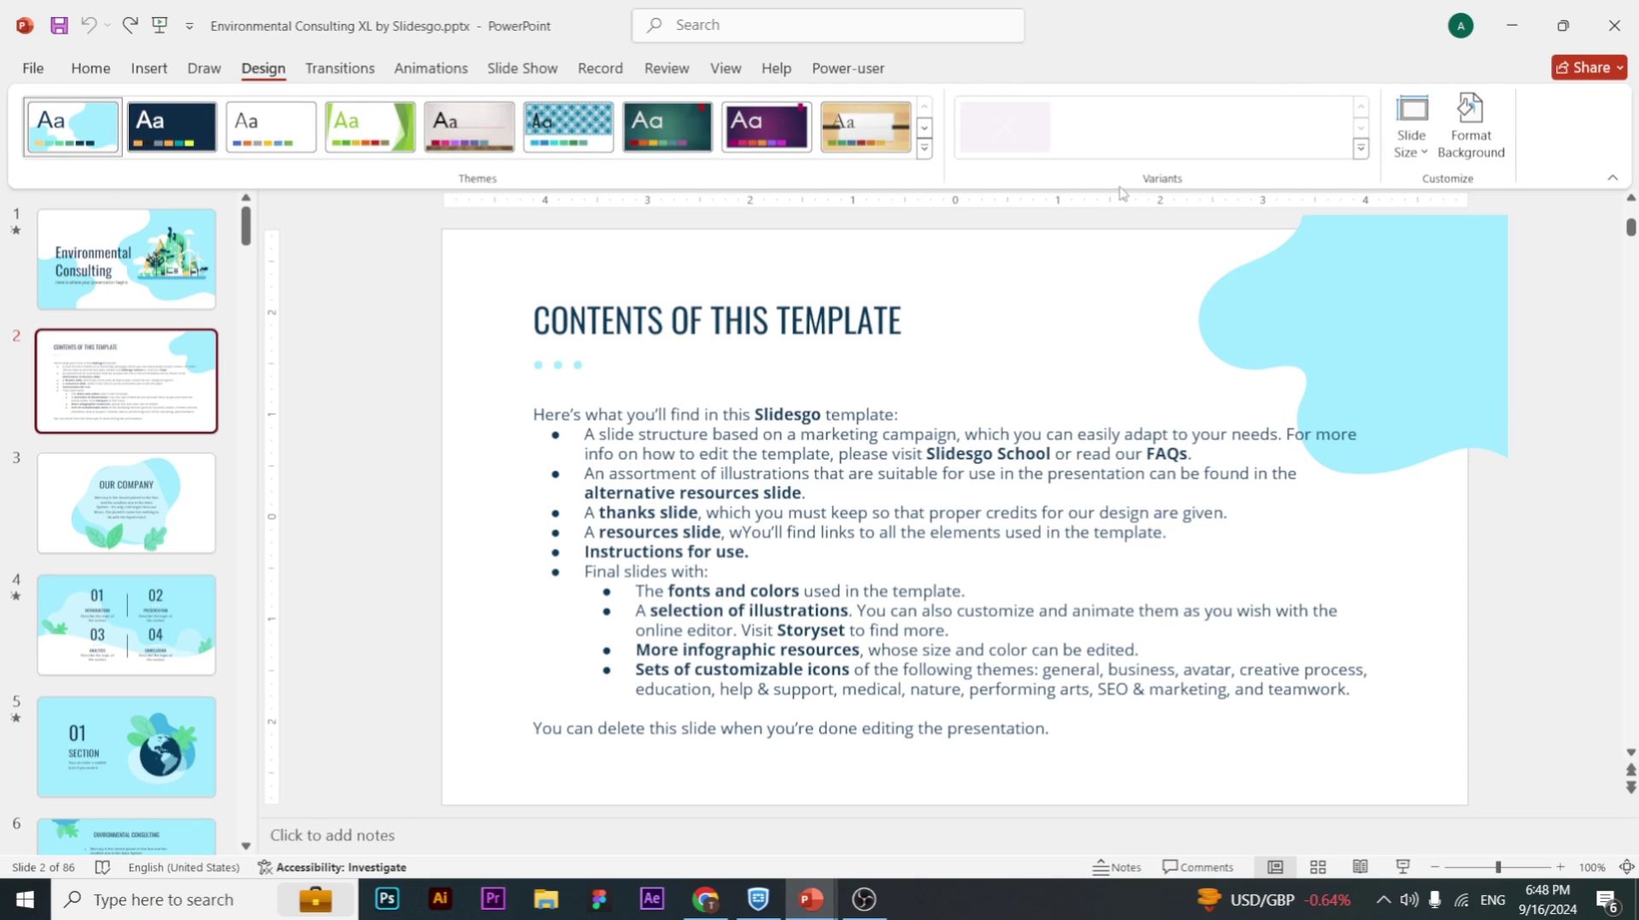
left_click(1361, 150)
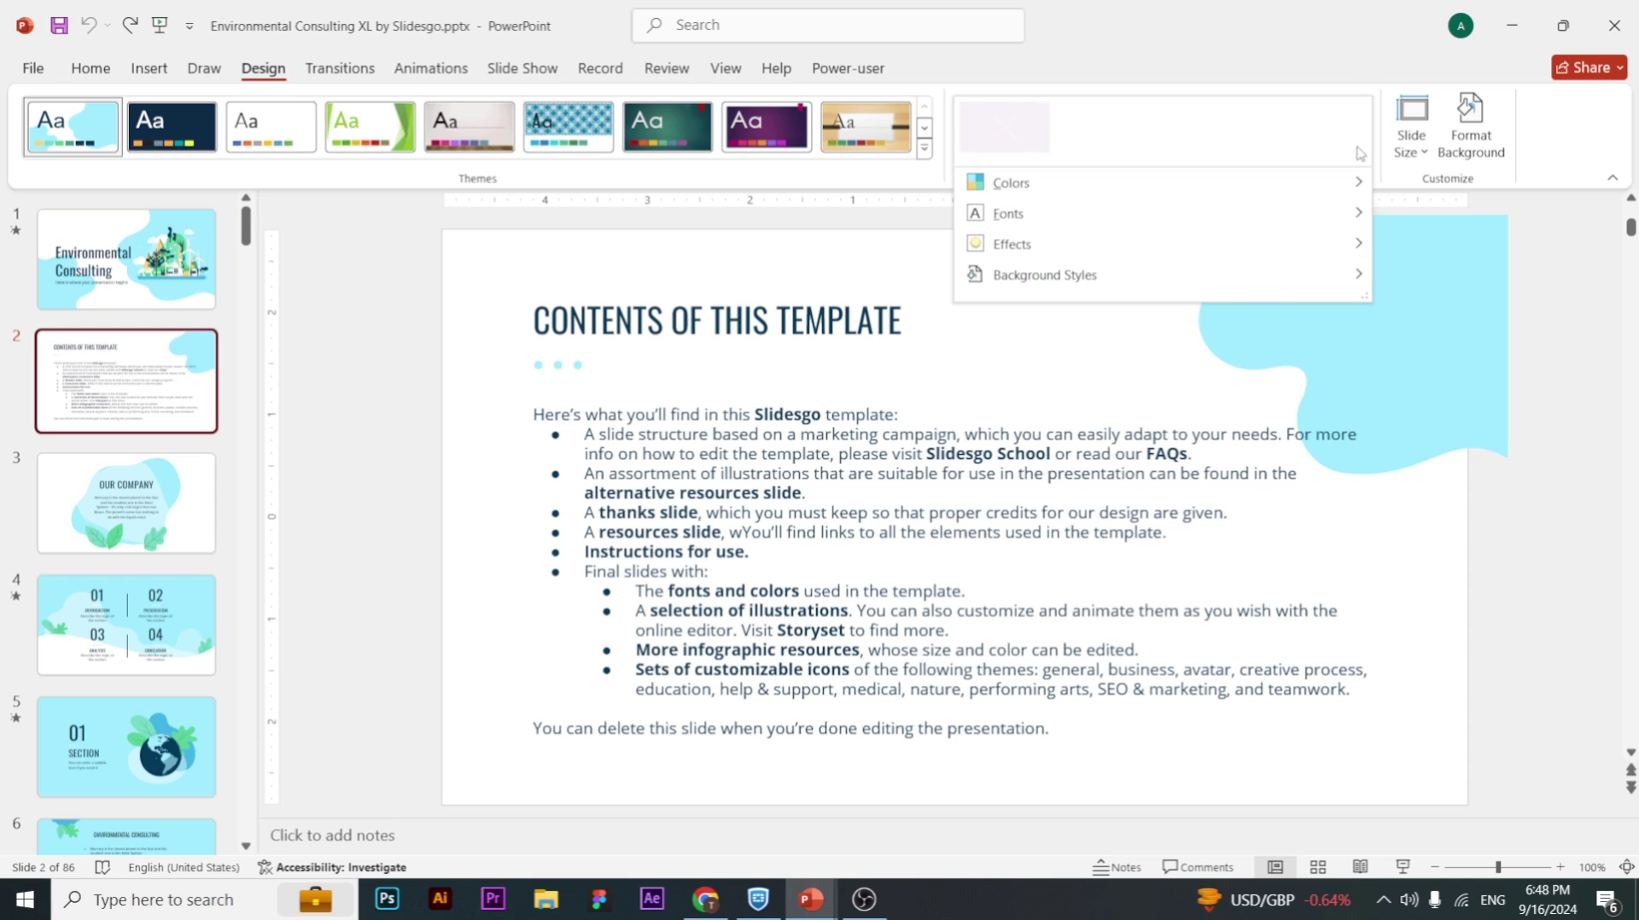
mouse_move(1240, 196)
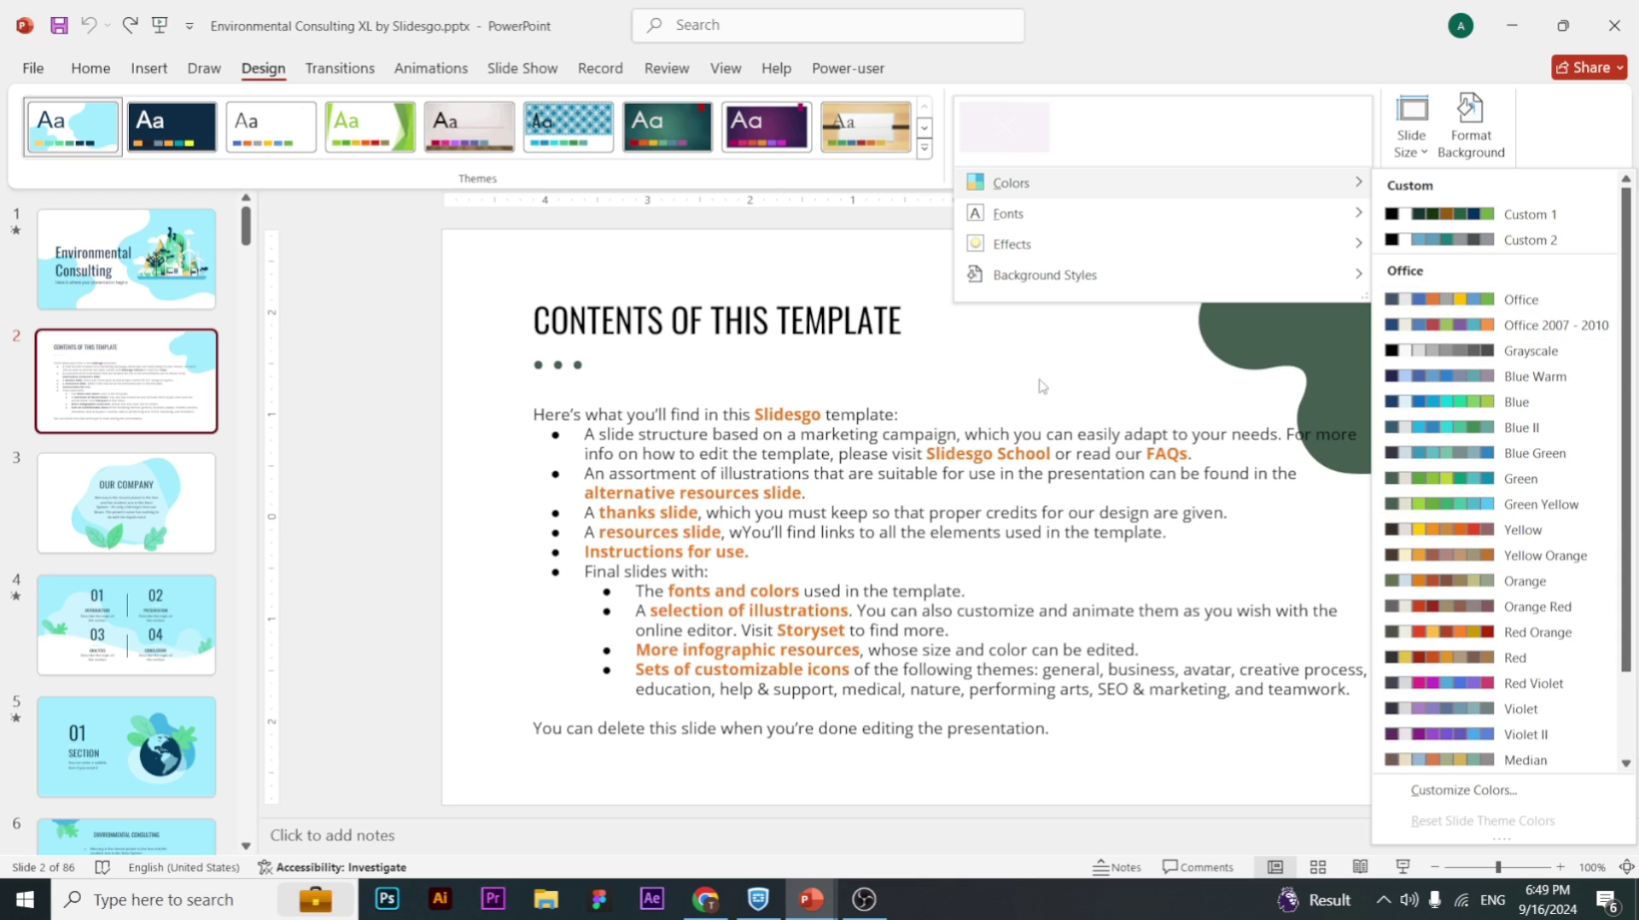
- Back on the title slide, preview Office colour schemes such as Red, Violet II and Blue II
left_click(143, 260)
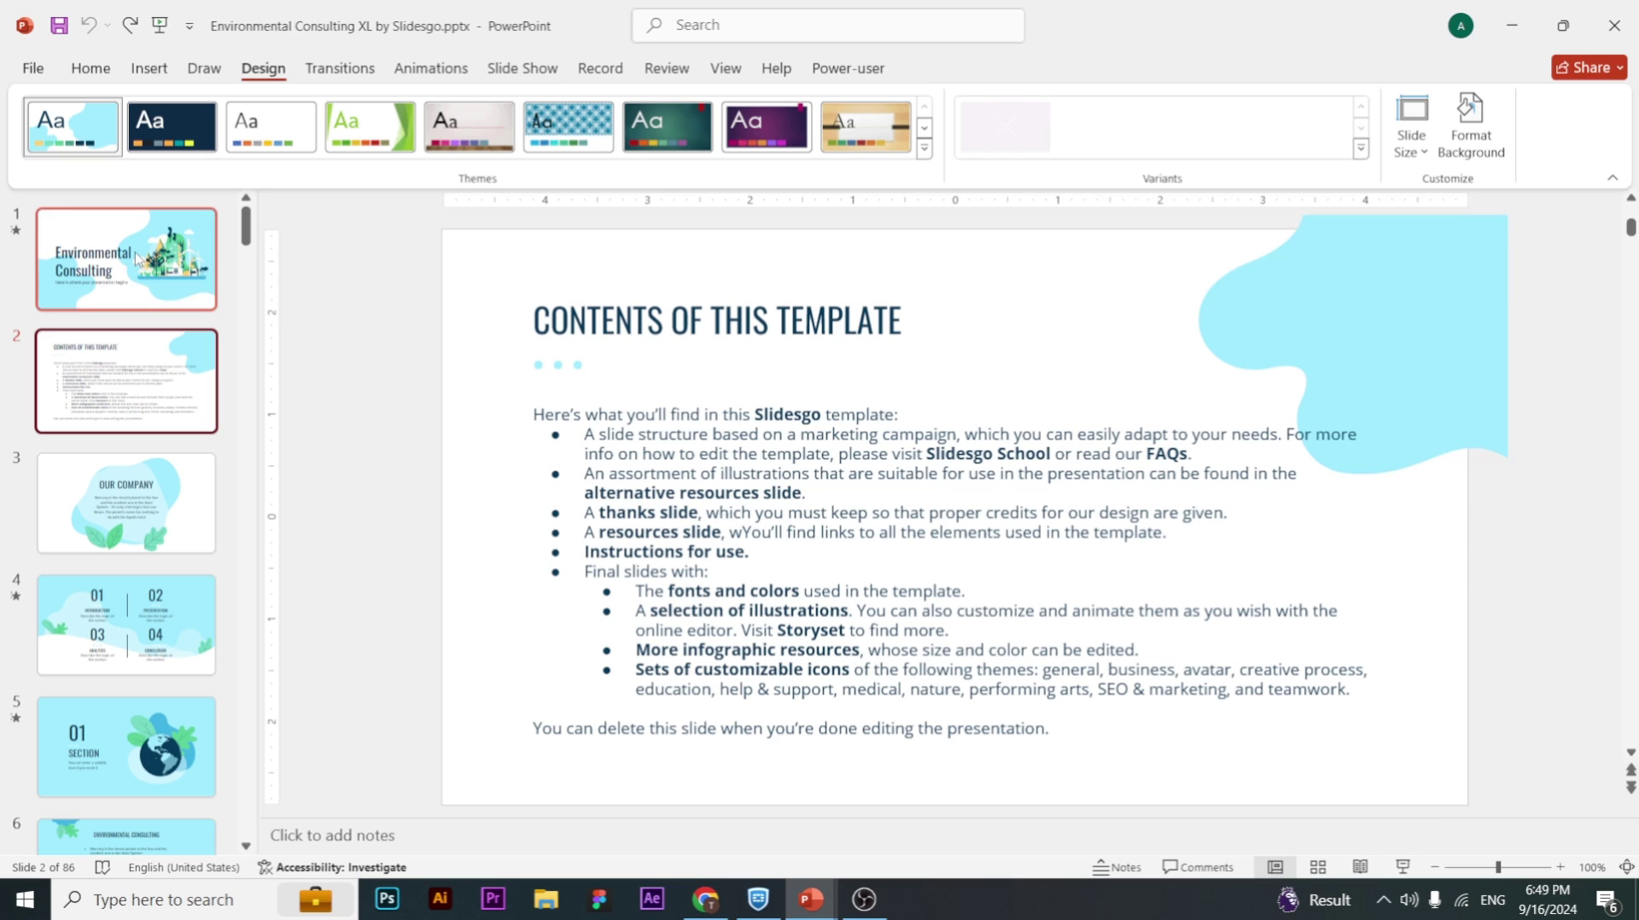
left_click(144, 256)
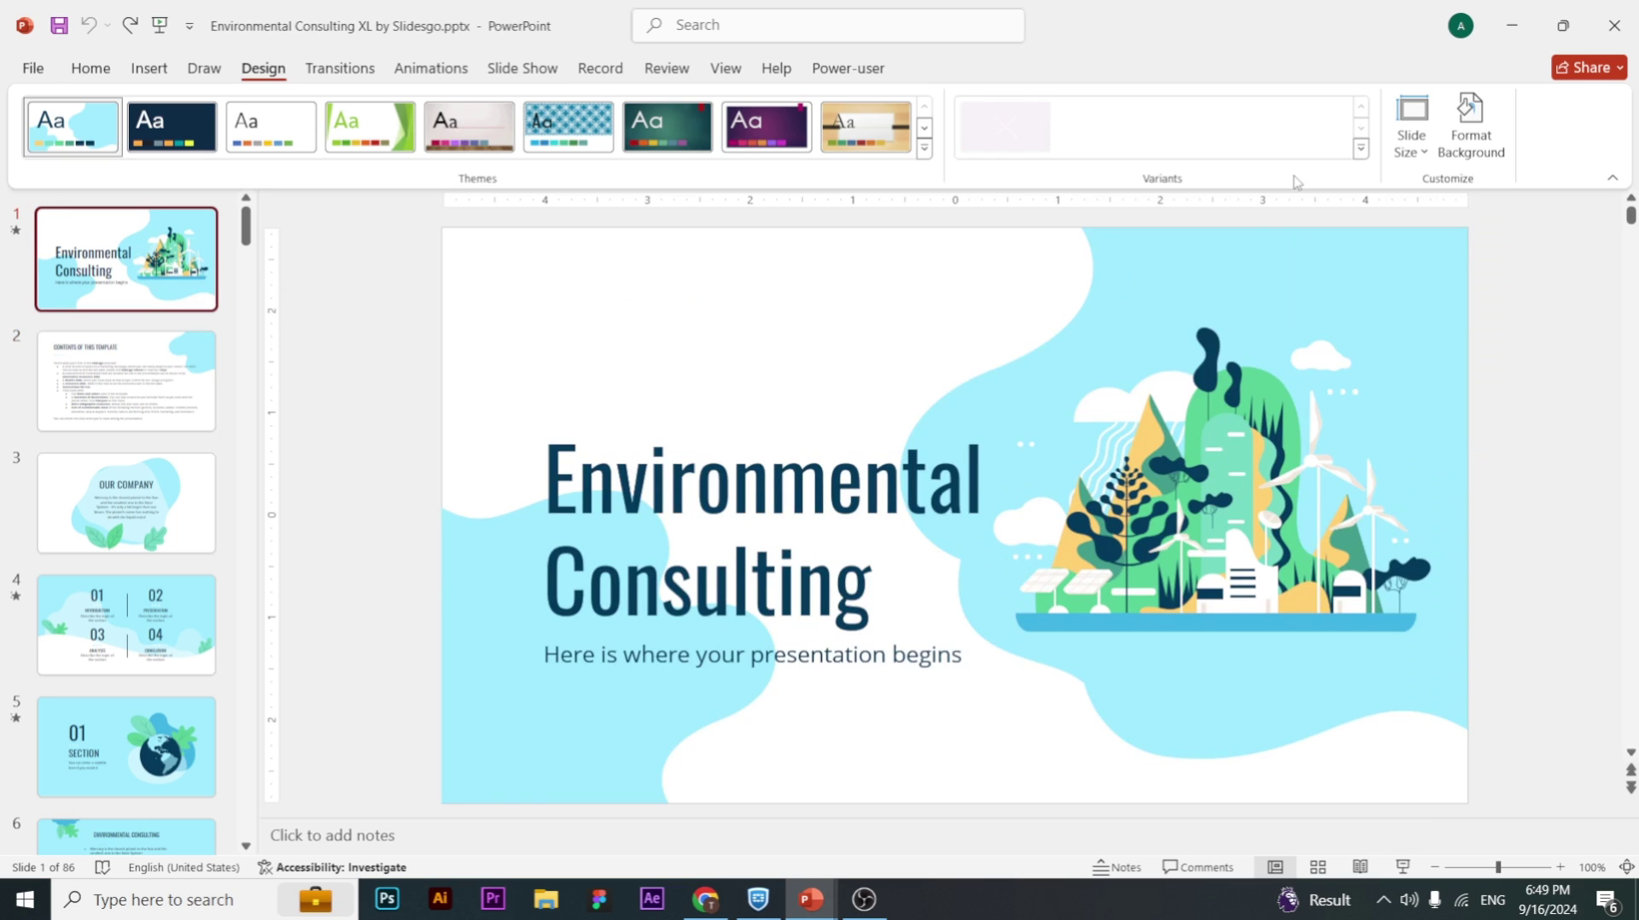
left_click(1361, 148)
mouse_move(1330, 181)
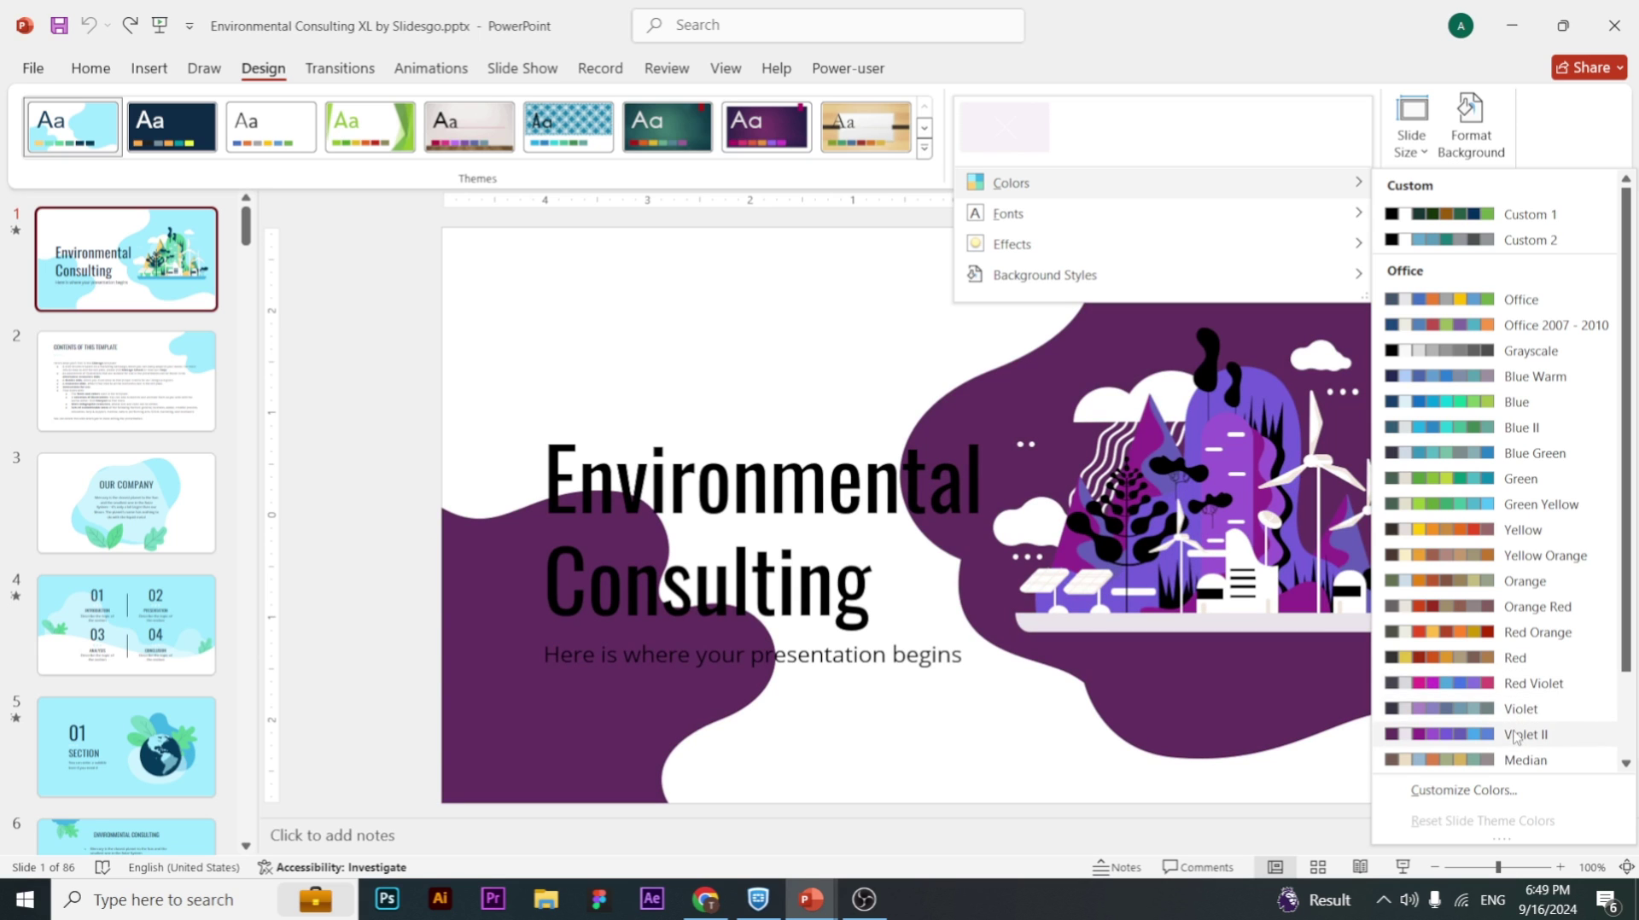
- Apply the Blue II colour scheme and review slides 5, 6, 8 and 9
left_click(1507, 432)
scroll(160, 414, "down", 3)
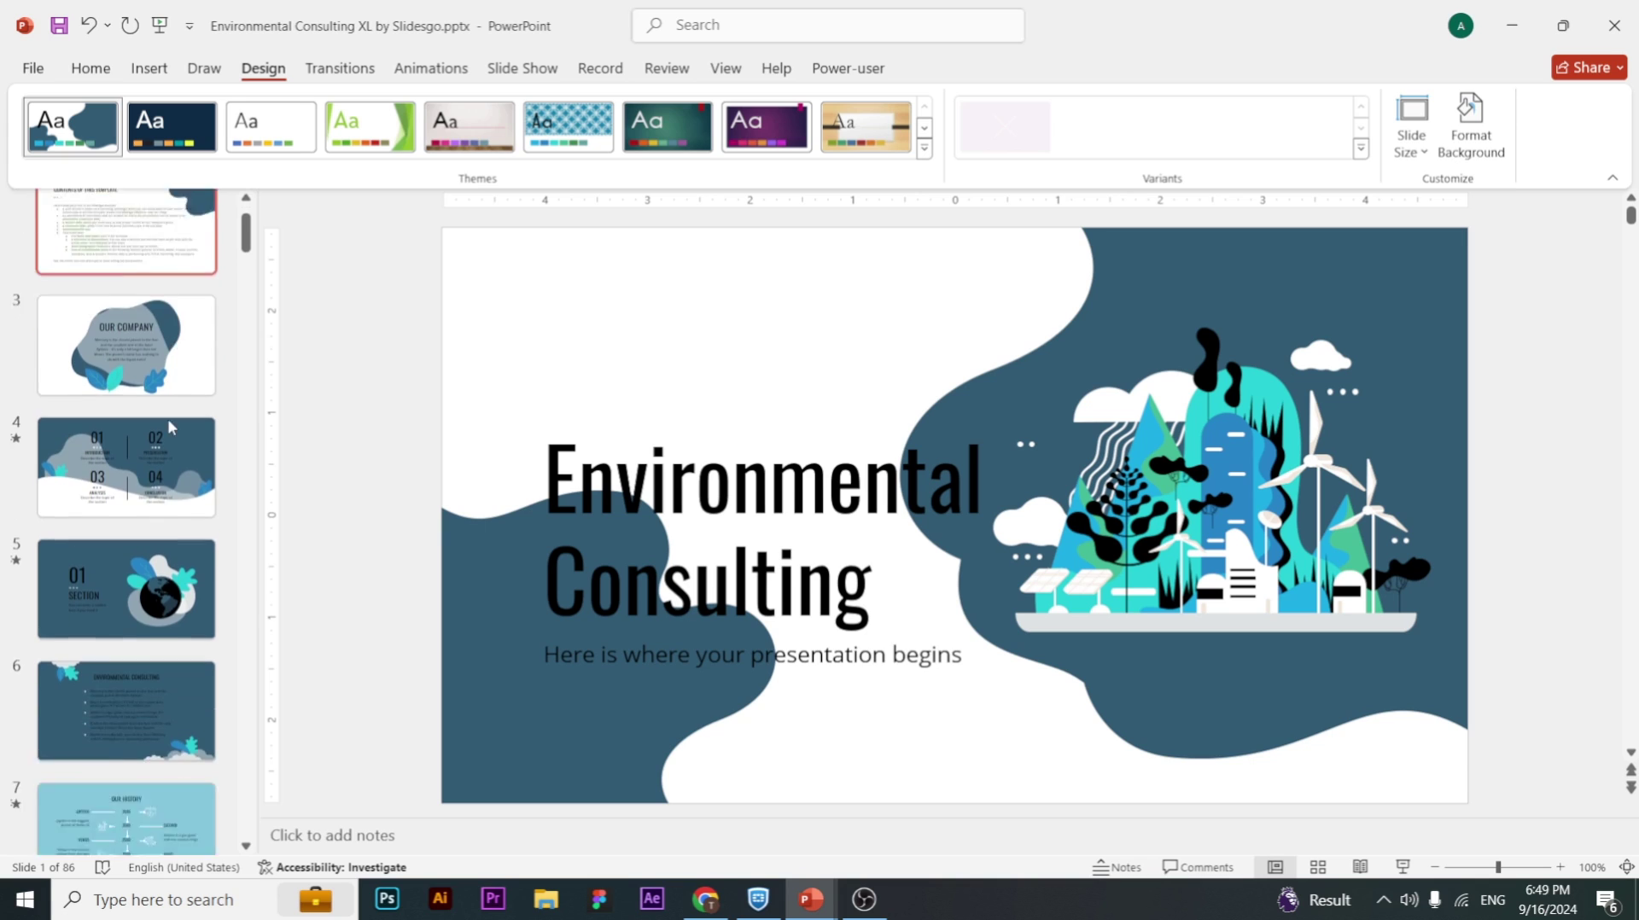
left_click(160, 414)
left_click(155, 533)
scroll(154, 512, "down", 2)
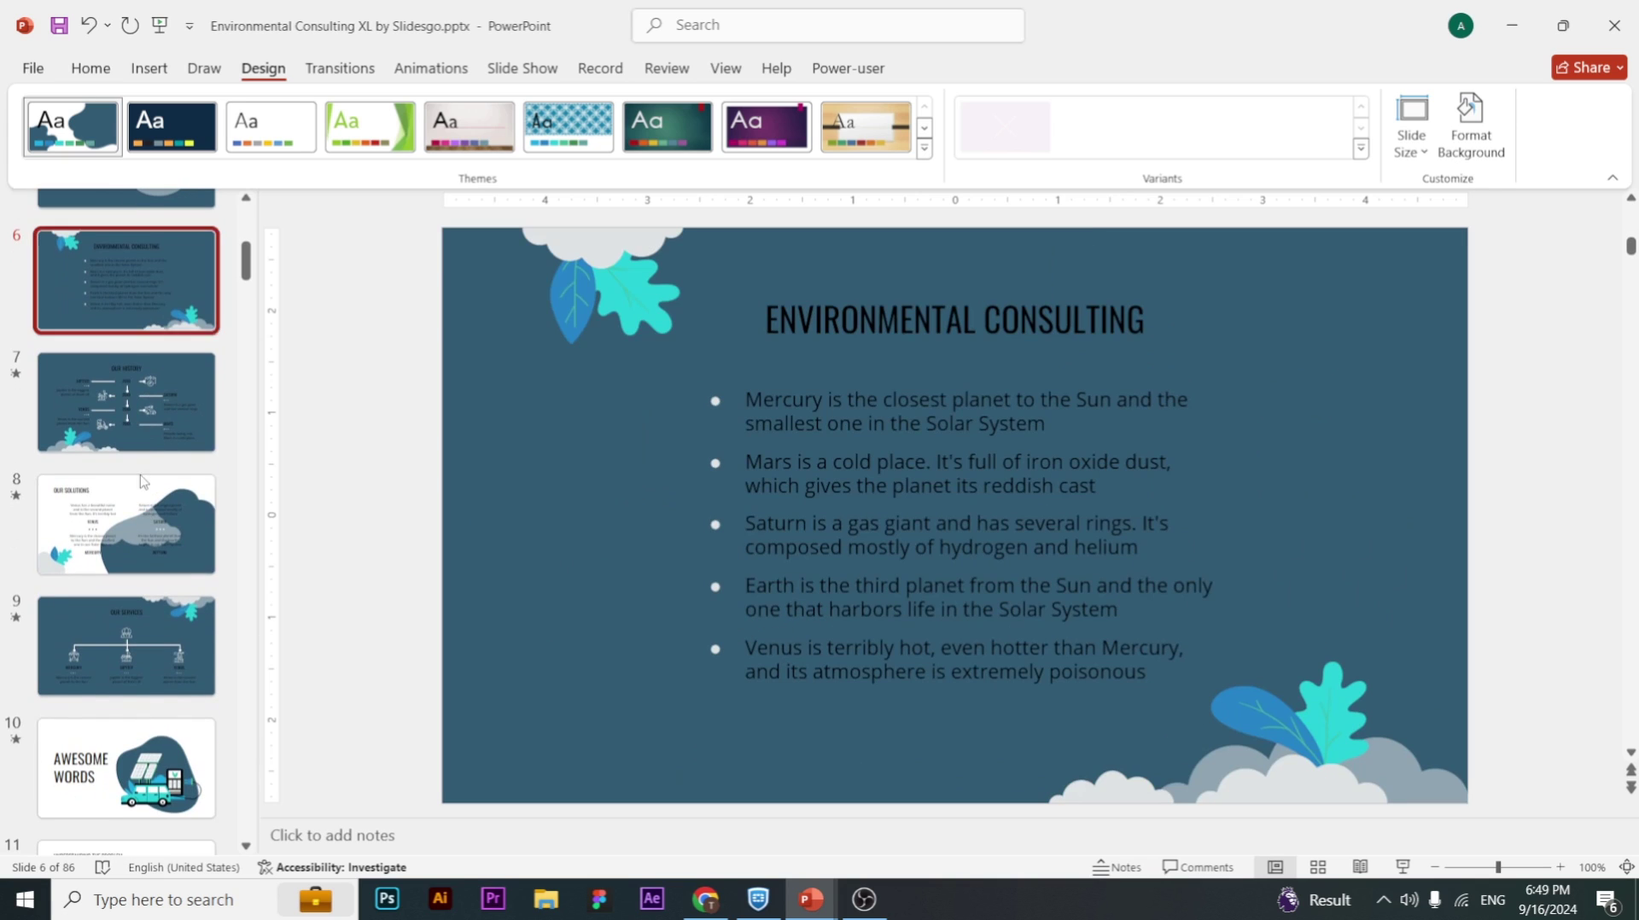
left_click(140, 534)
left_click(134, 662)
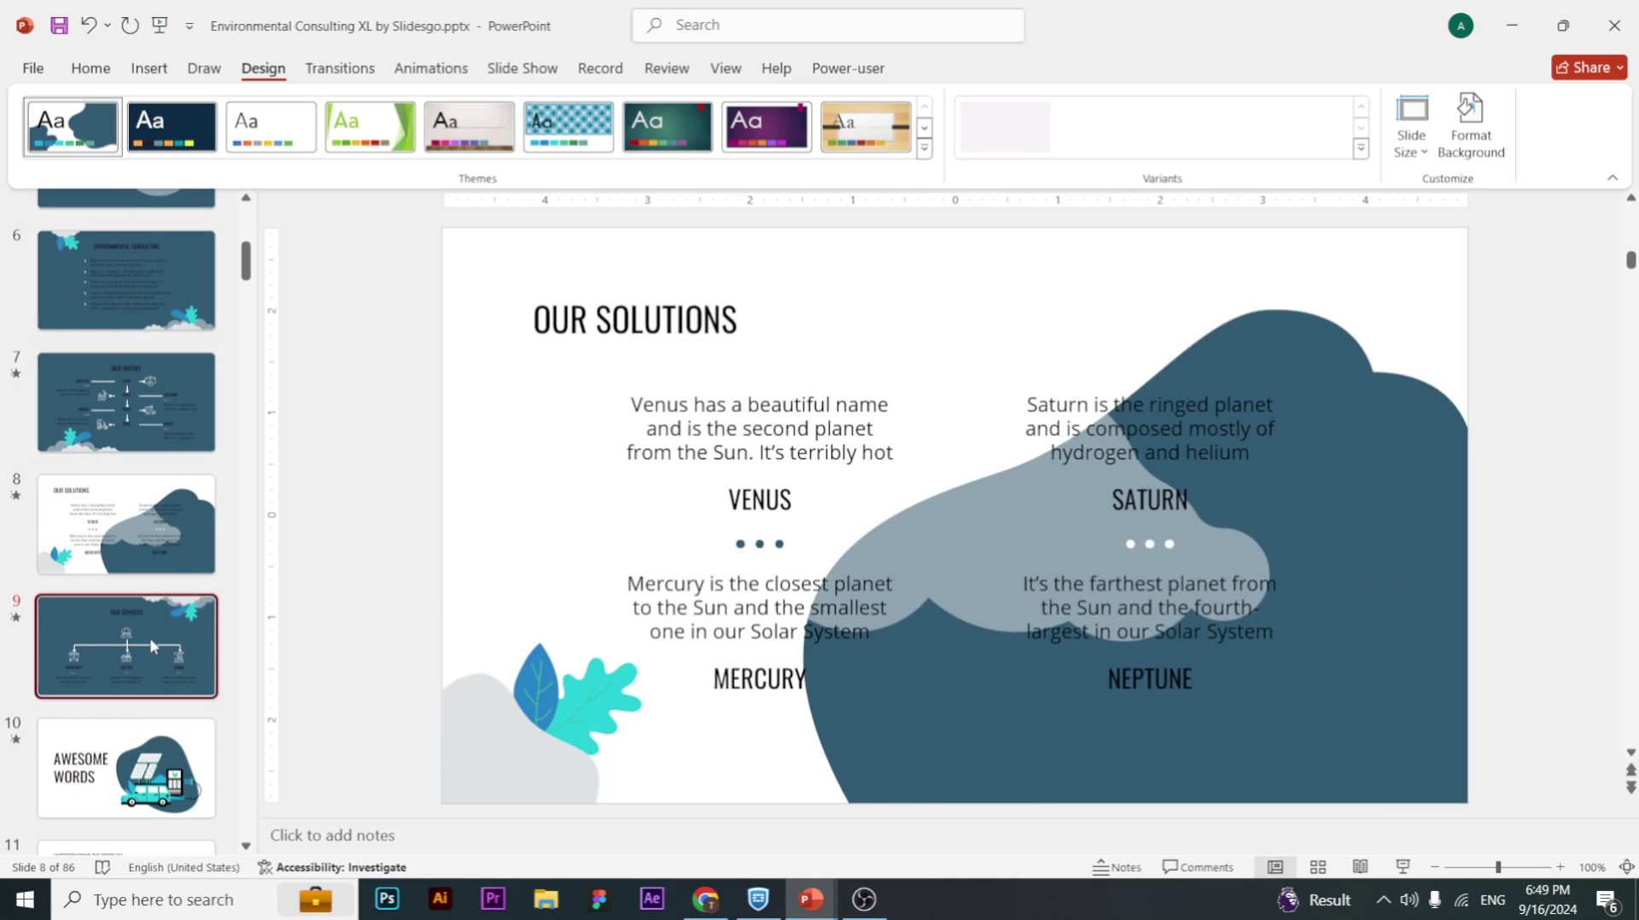
- Review the Awesome Words through Other Problems slides in Blue II, selecting the Other Problems title
scroll(134, 665, "down", 2)
left_click(132, 664)
scroll(130, 666, "down", 1)
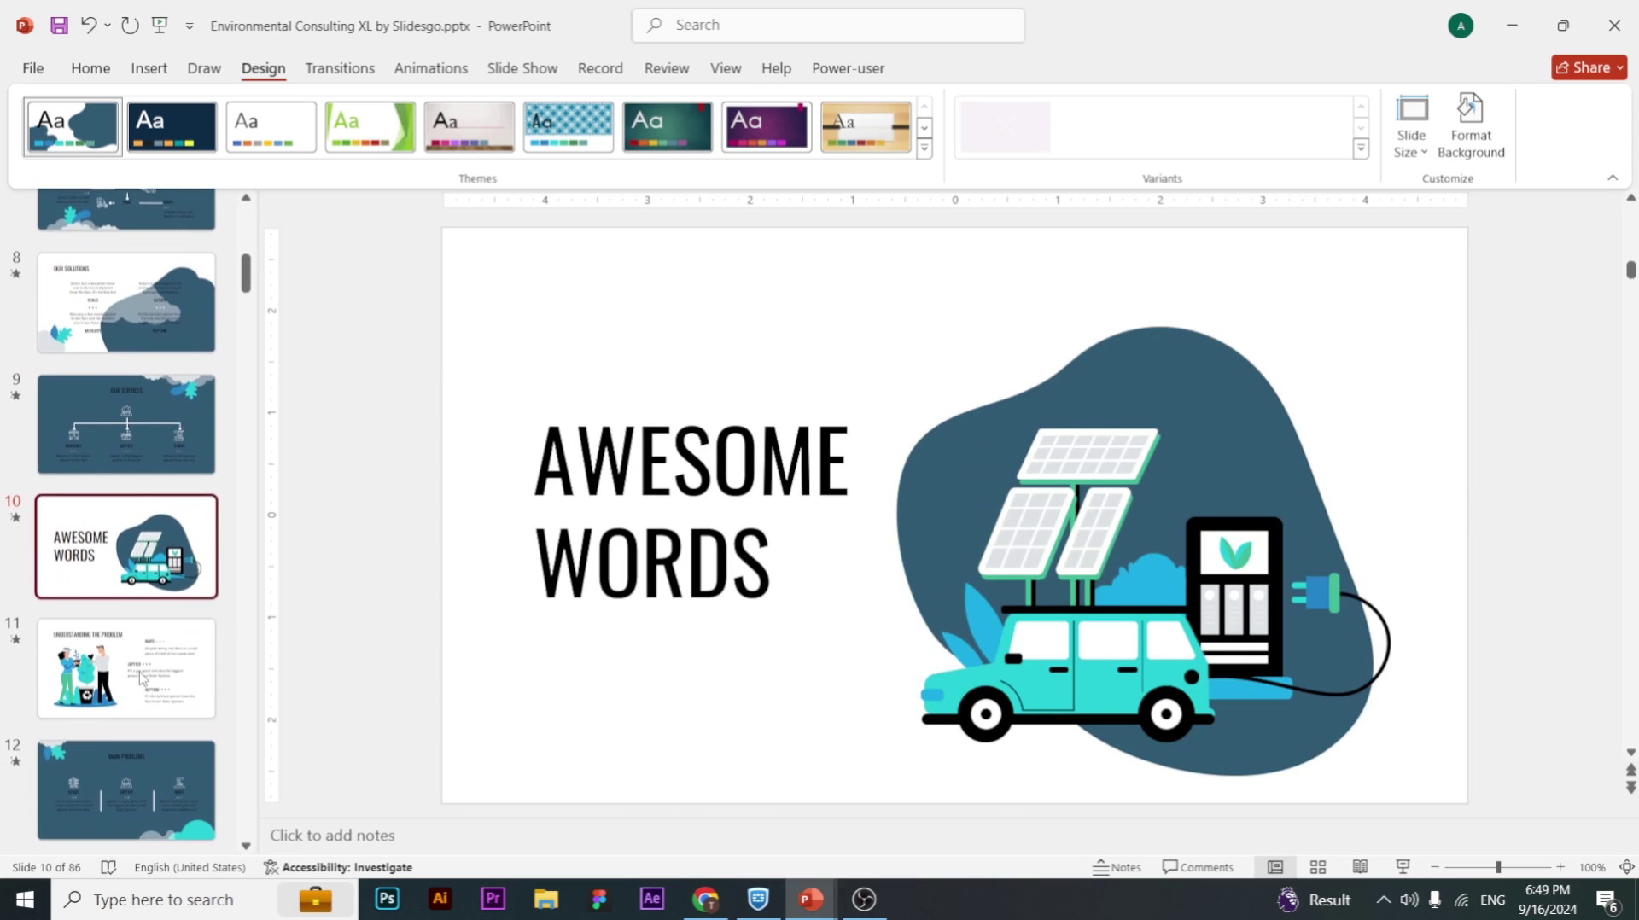
left_click(128, 666)
scroll(127, 648, "down", 2)
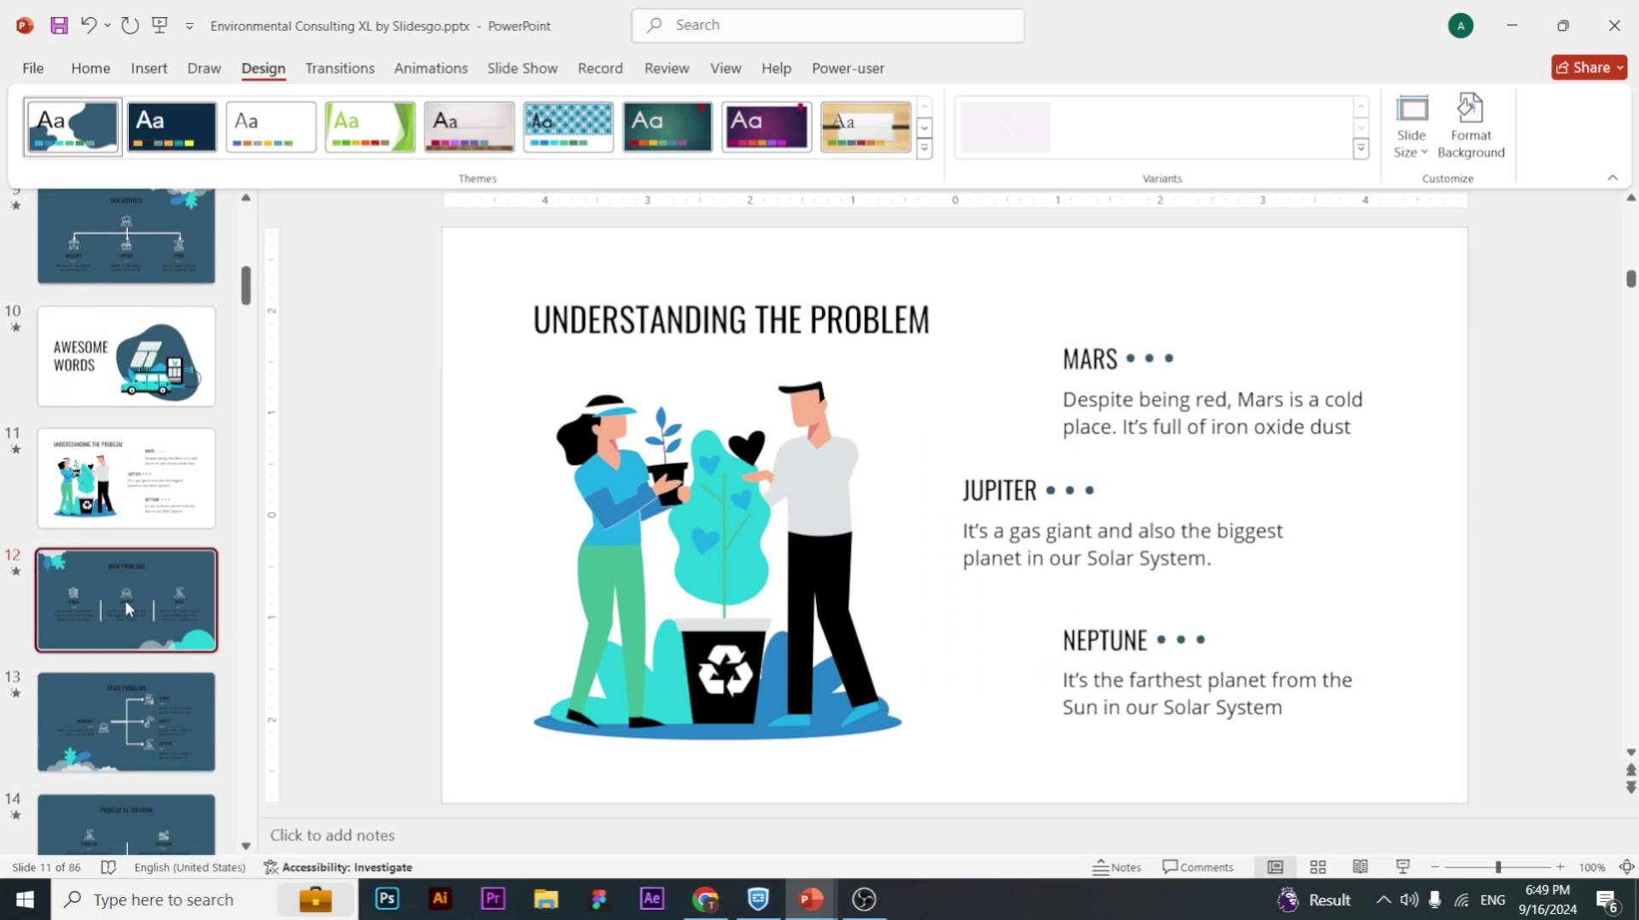
left_click(124, 615)
scroll(122, 616, "down", 2)
left_click(101, 540)
scroll(97, 538, "up", 4)
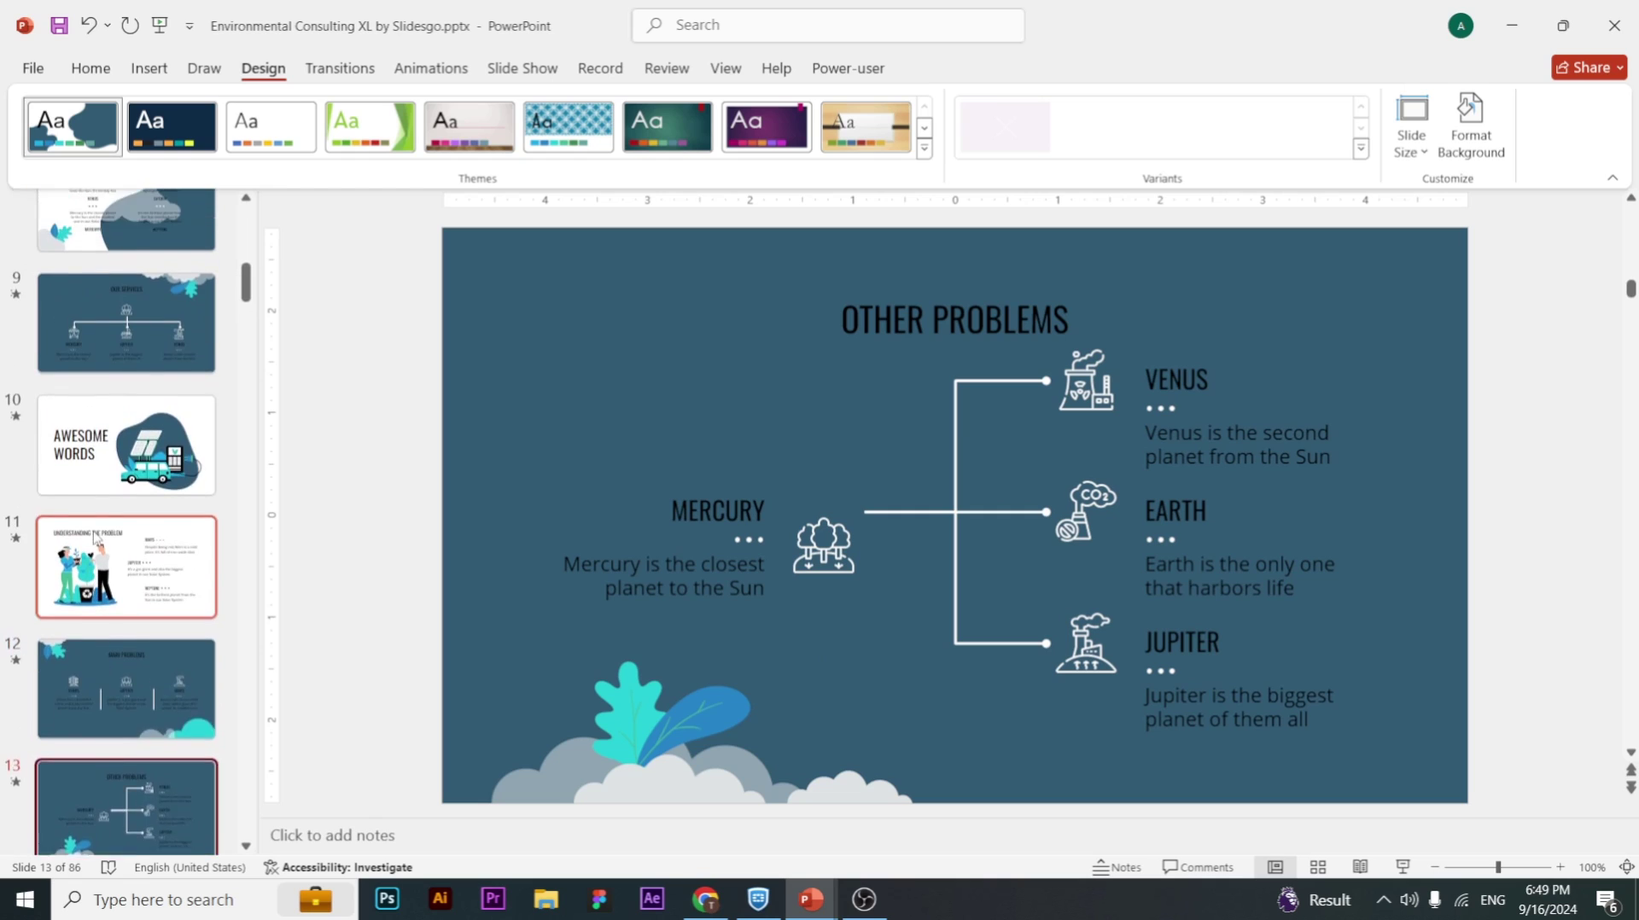
scroll(97, 540, "up", 6)
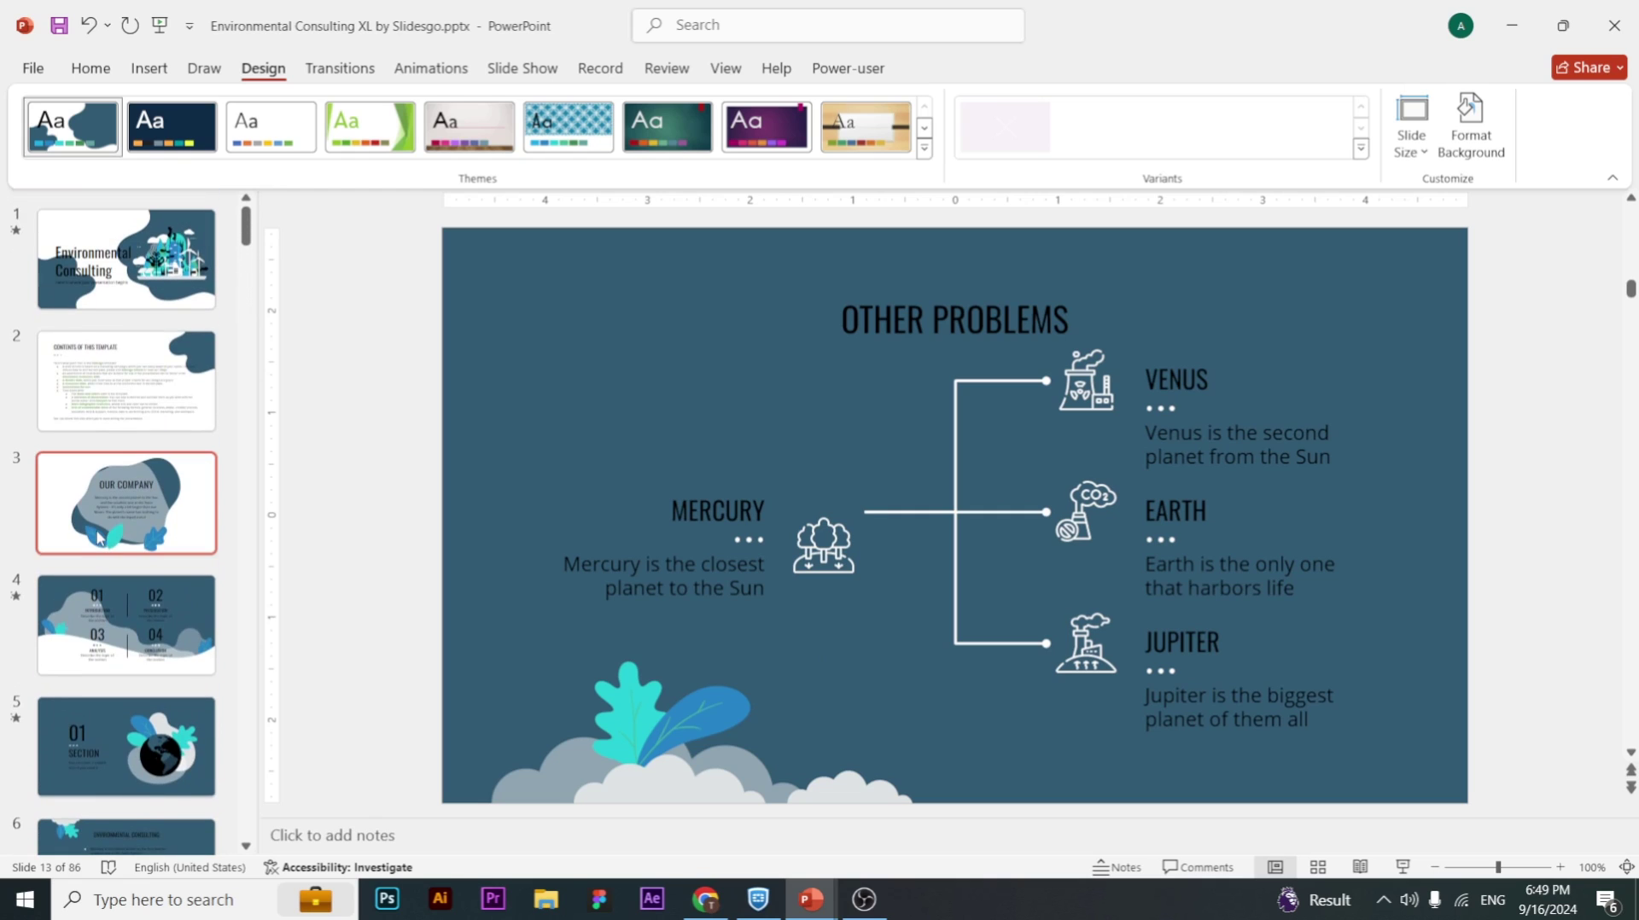
left_click(965, 316)
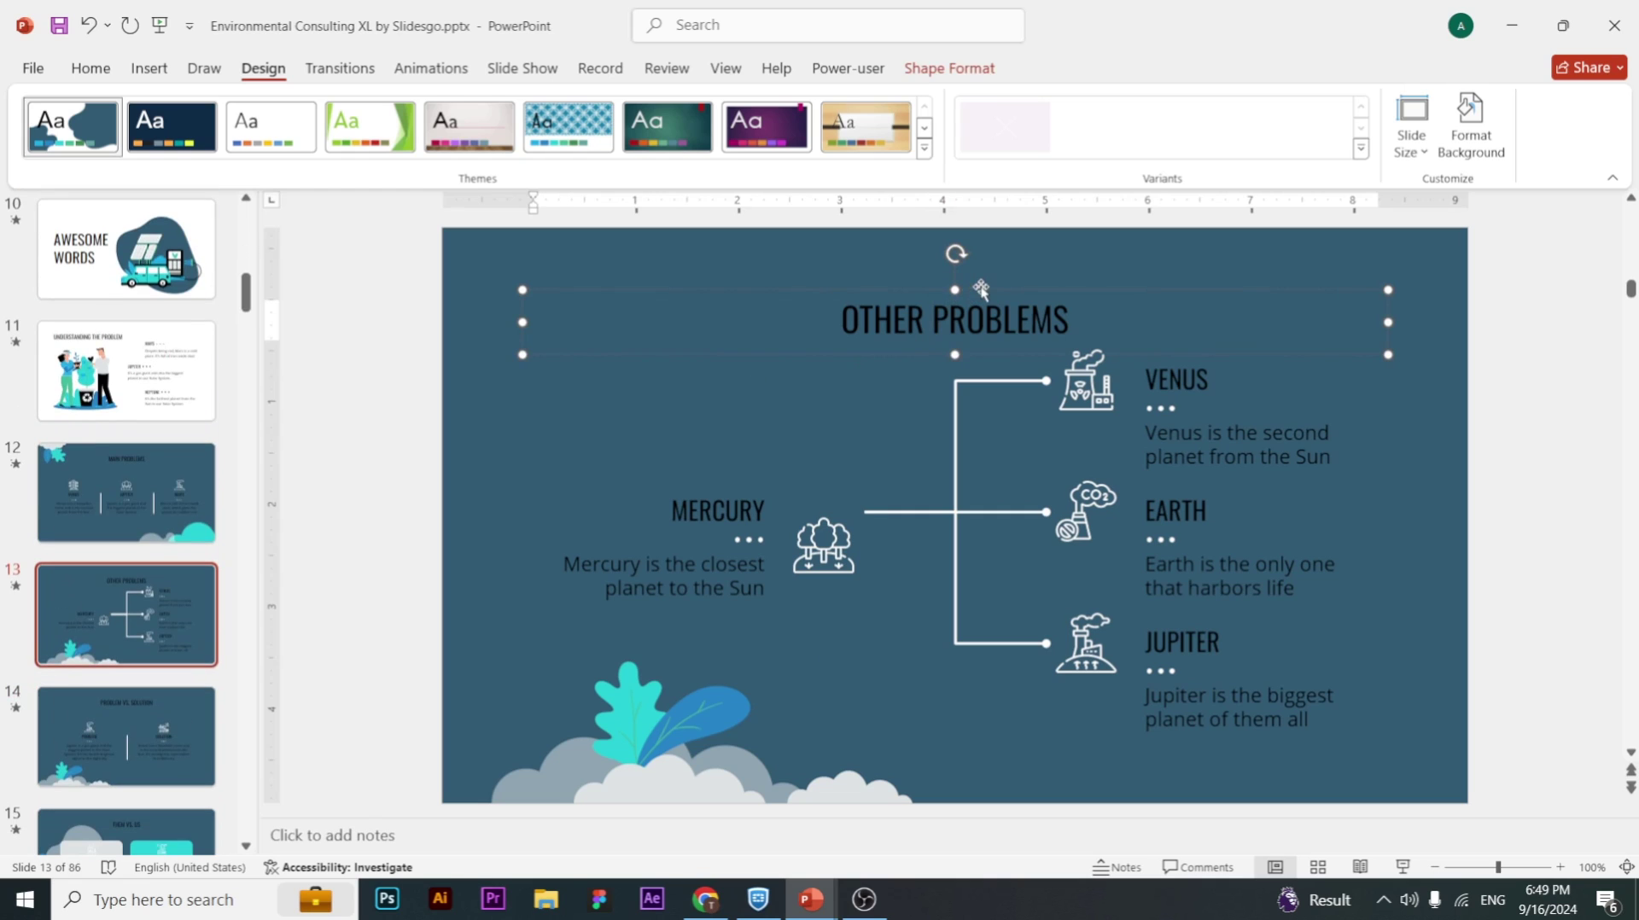
- Return to the title slide and switch to the Social-Media-Marketing presentation
scroll(129, 295, "up", 9)
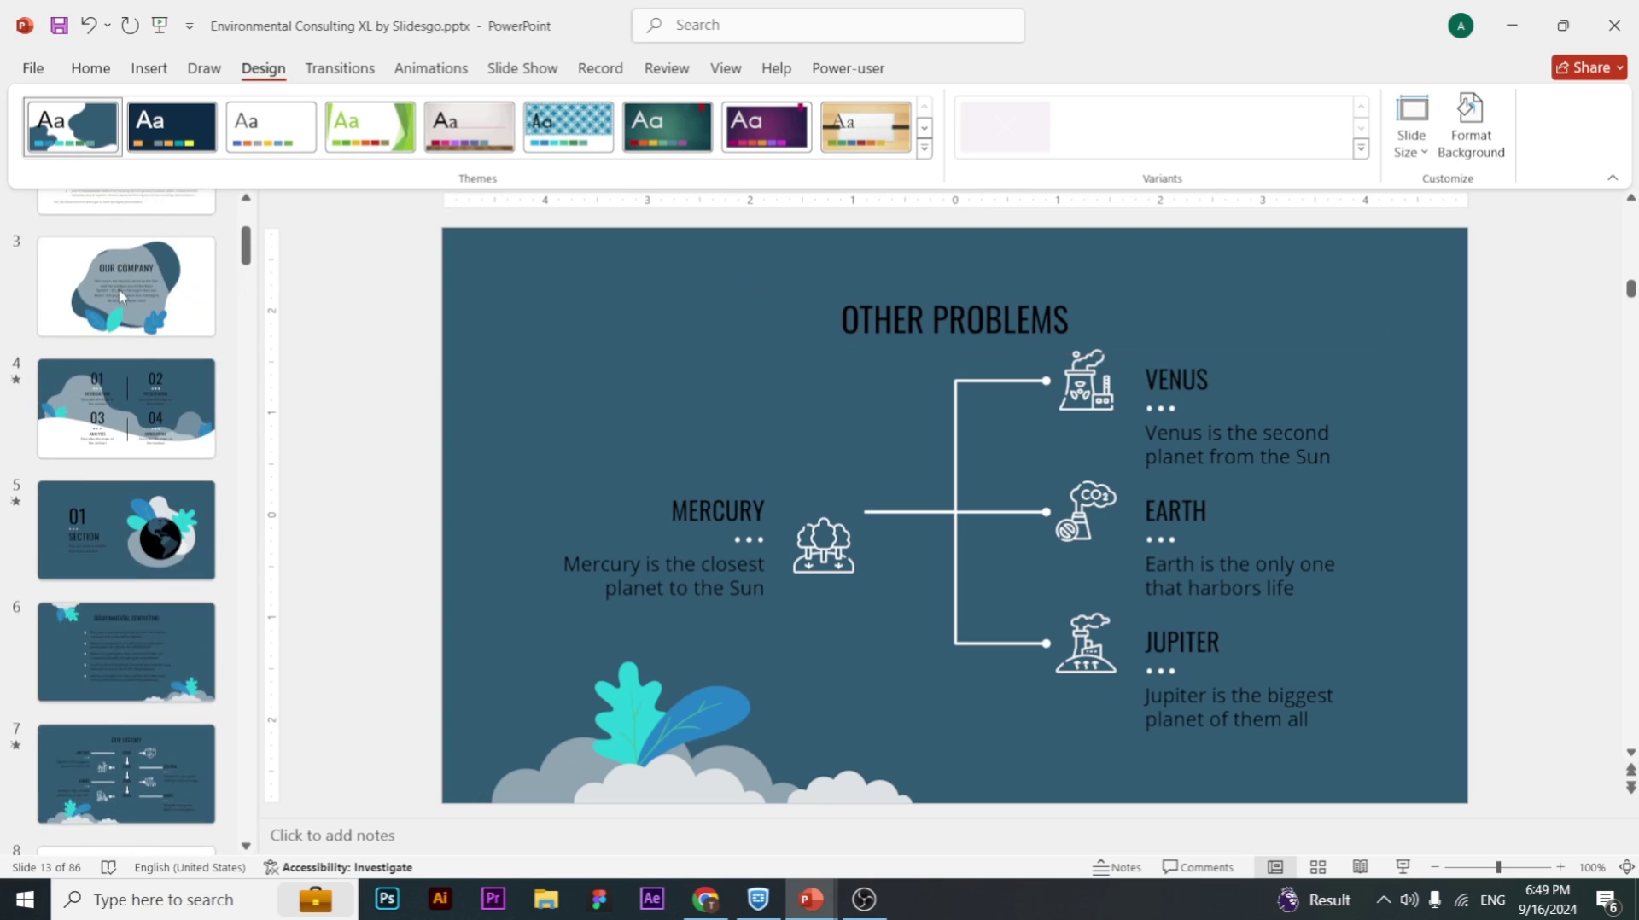
left_click(154, 287)
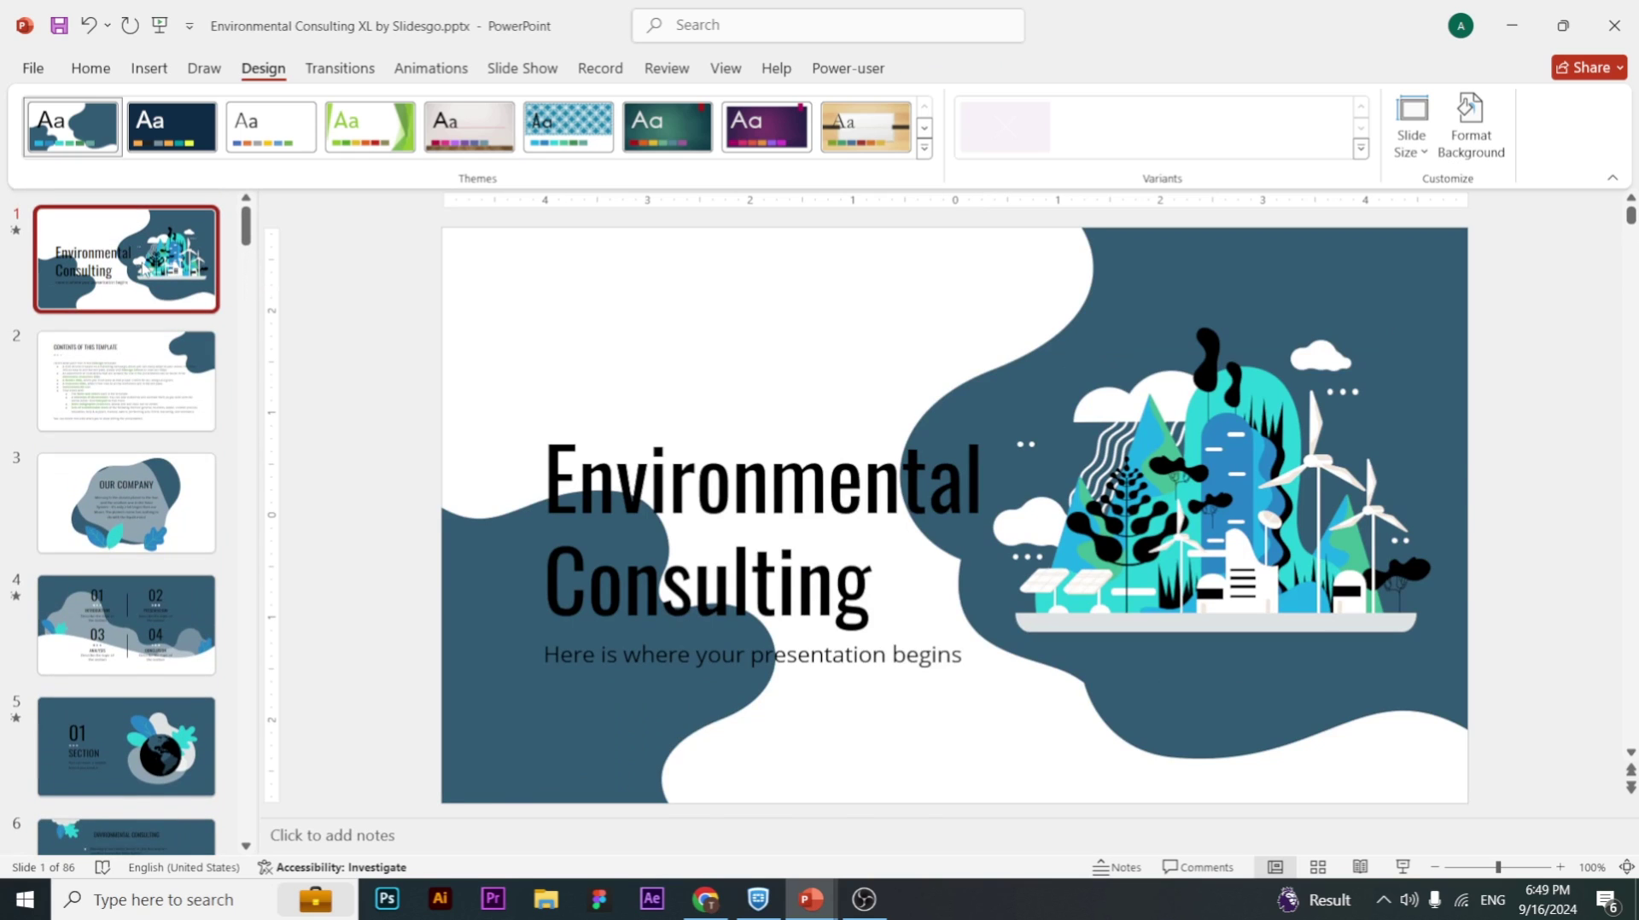
mouse_move(812, 911)
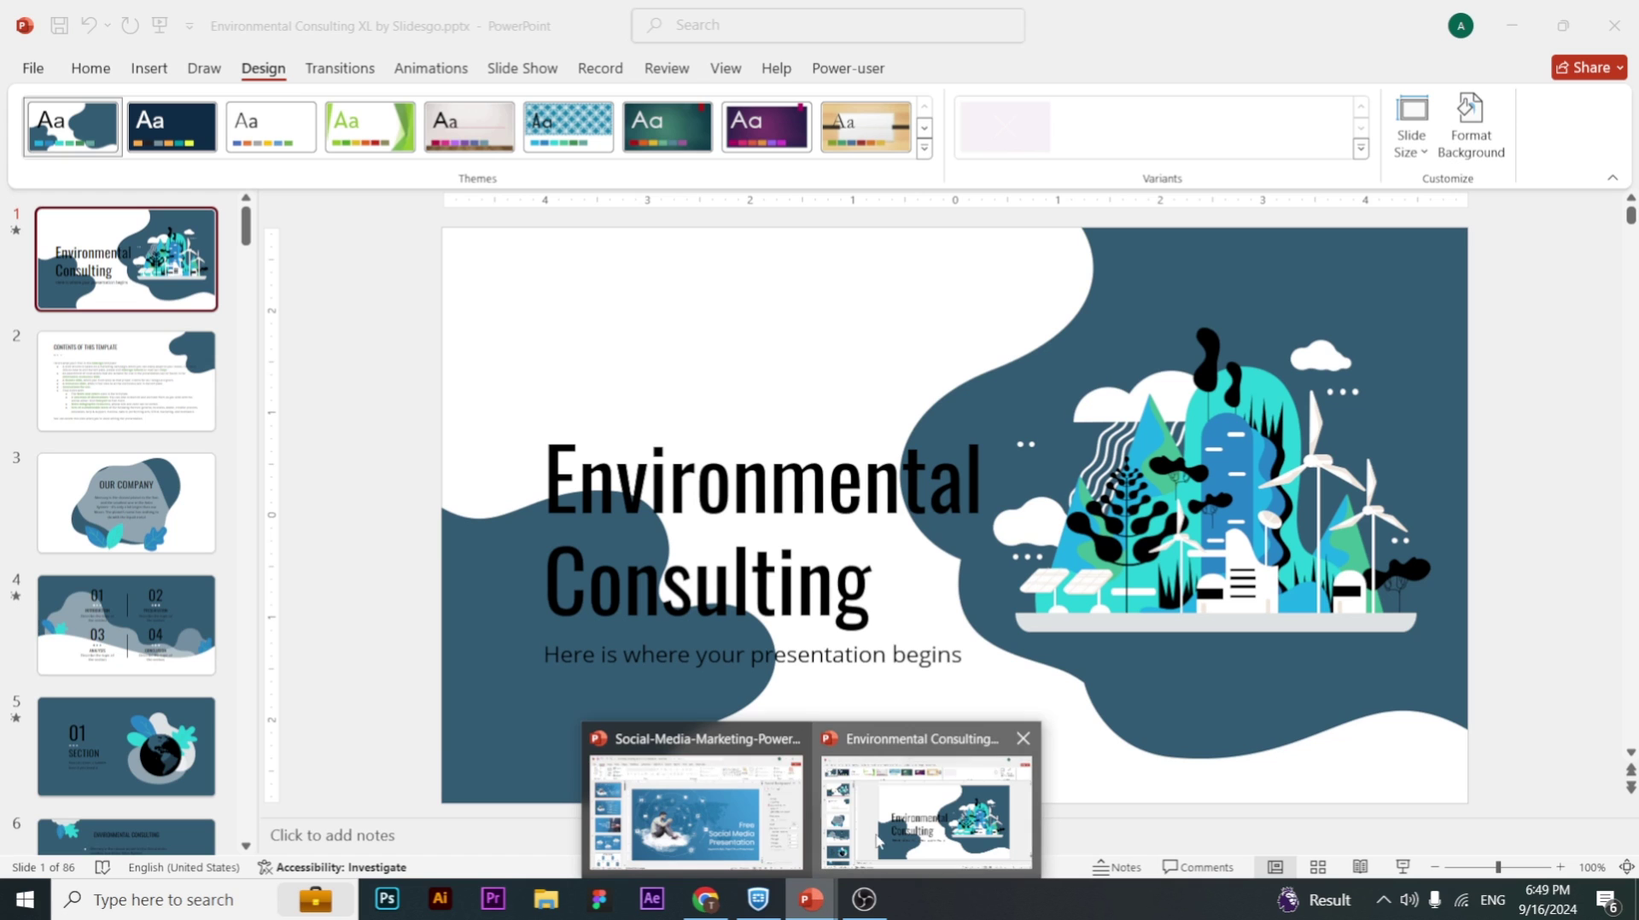
left_click(689, 815)
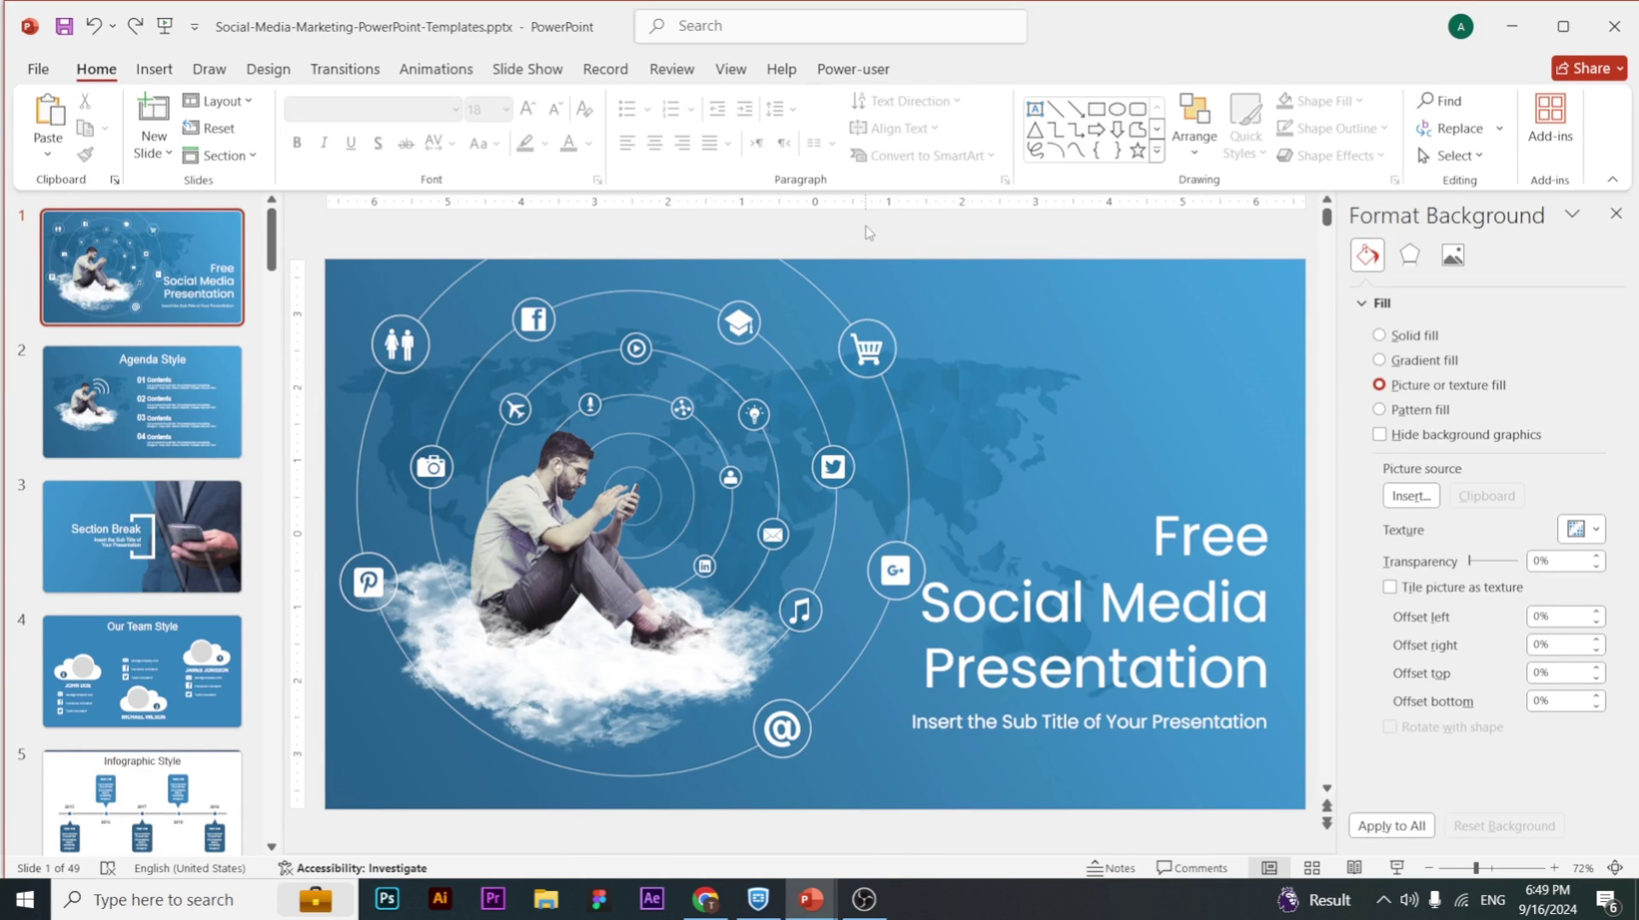
- Bring the deck to 48 slides and select the Poppins 54 pt title on slide 1
key("ctrl+z")
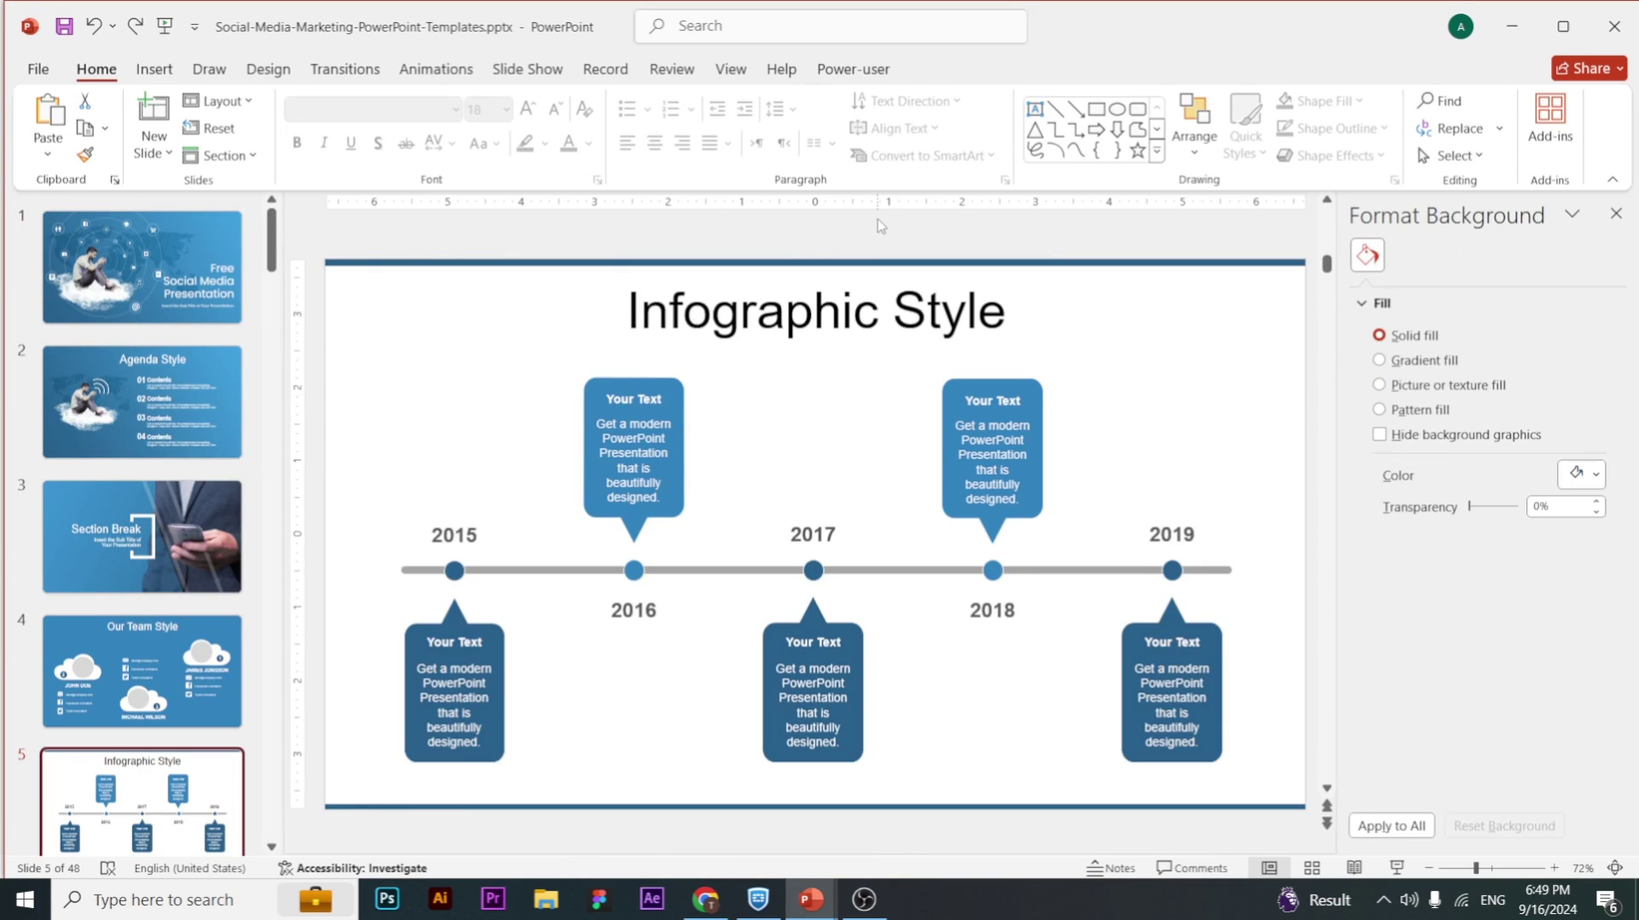
left_click(156, 286)
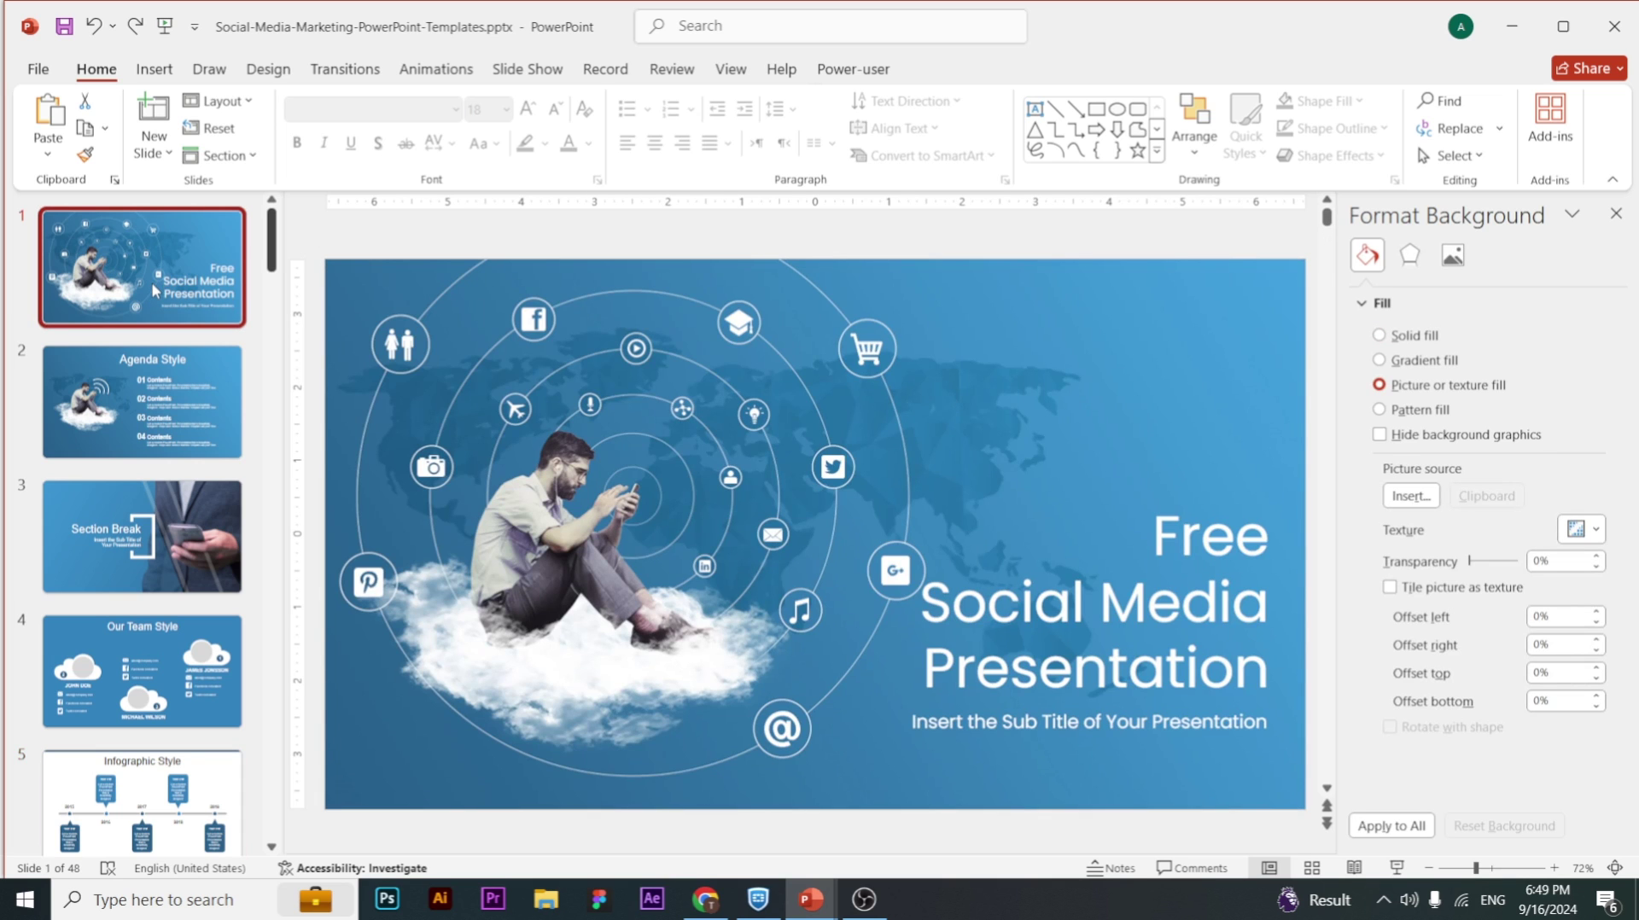
scroll(154, 290, "down", 8)
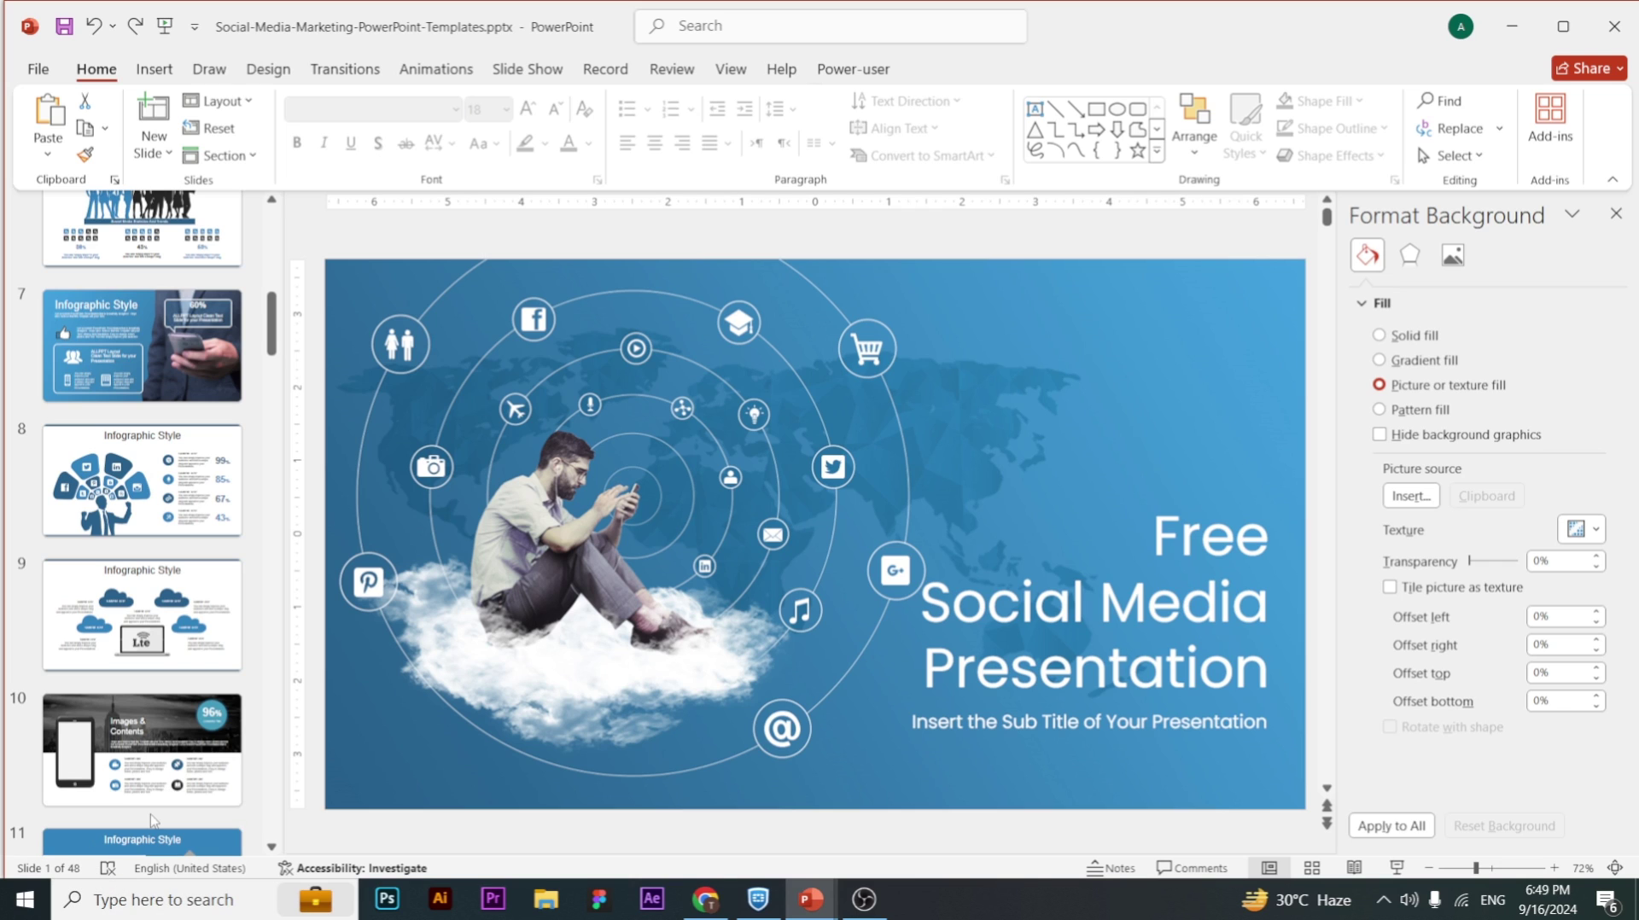
scroll(141, 597, "up", 8)
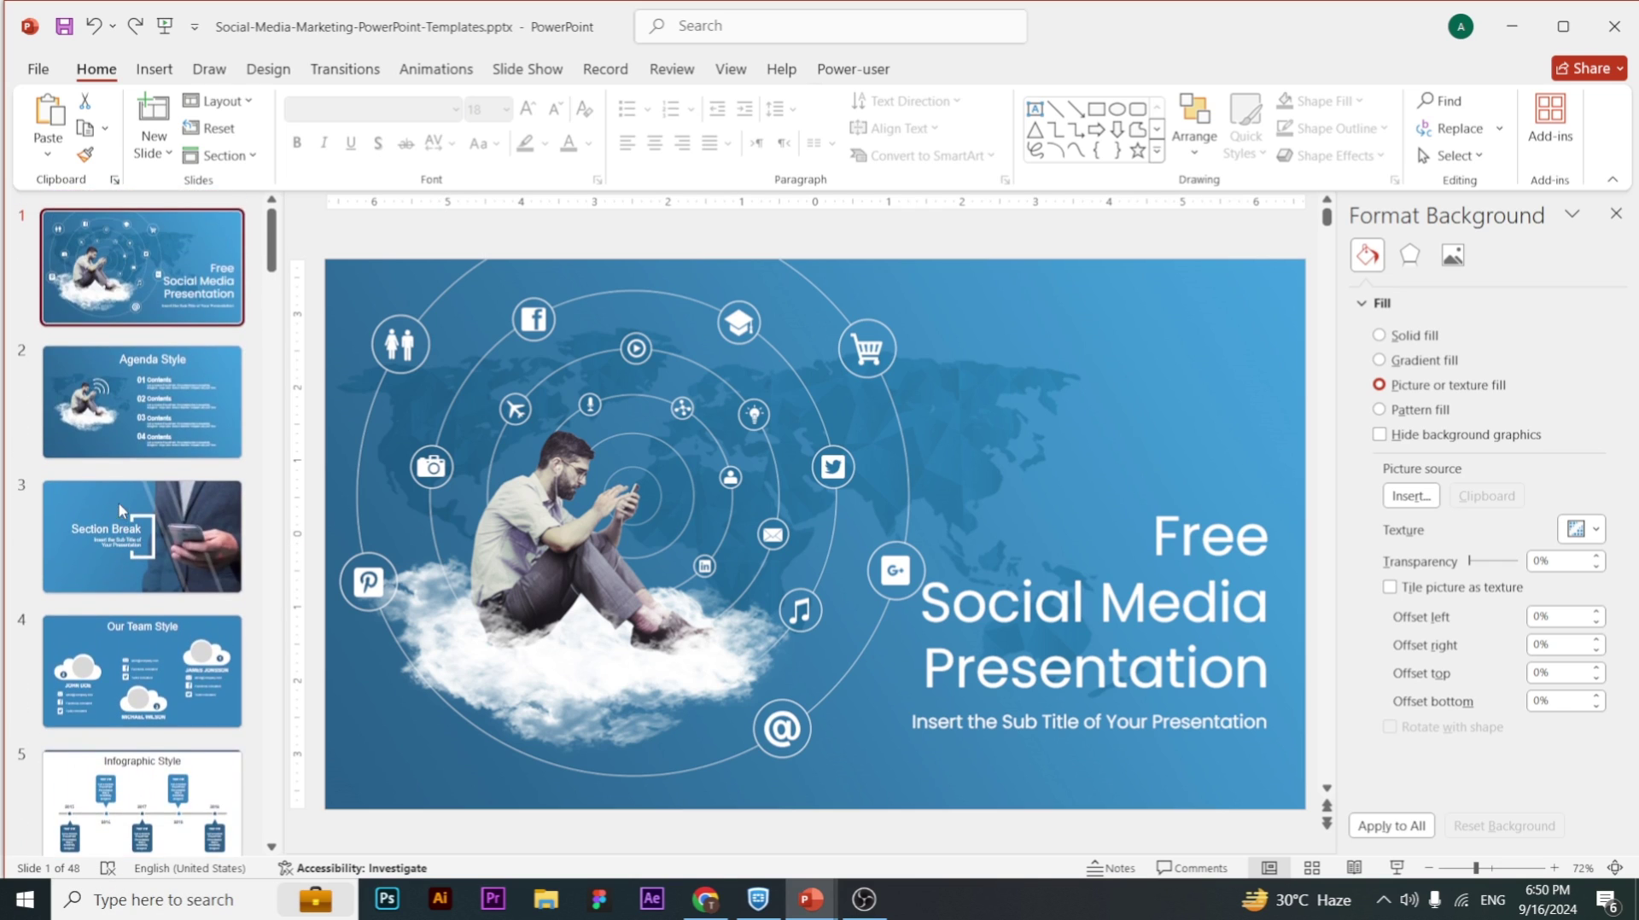
left_click(1172, 503)
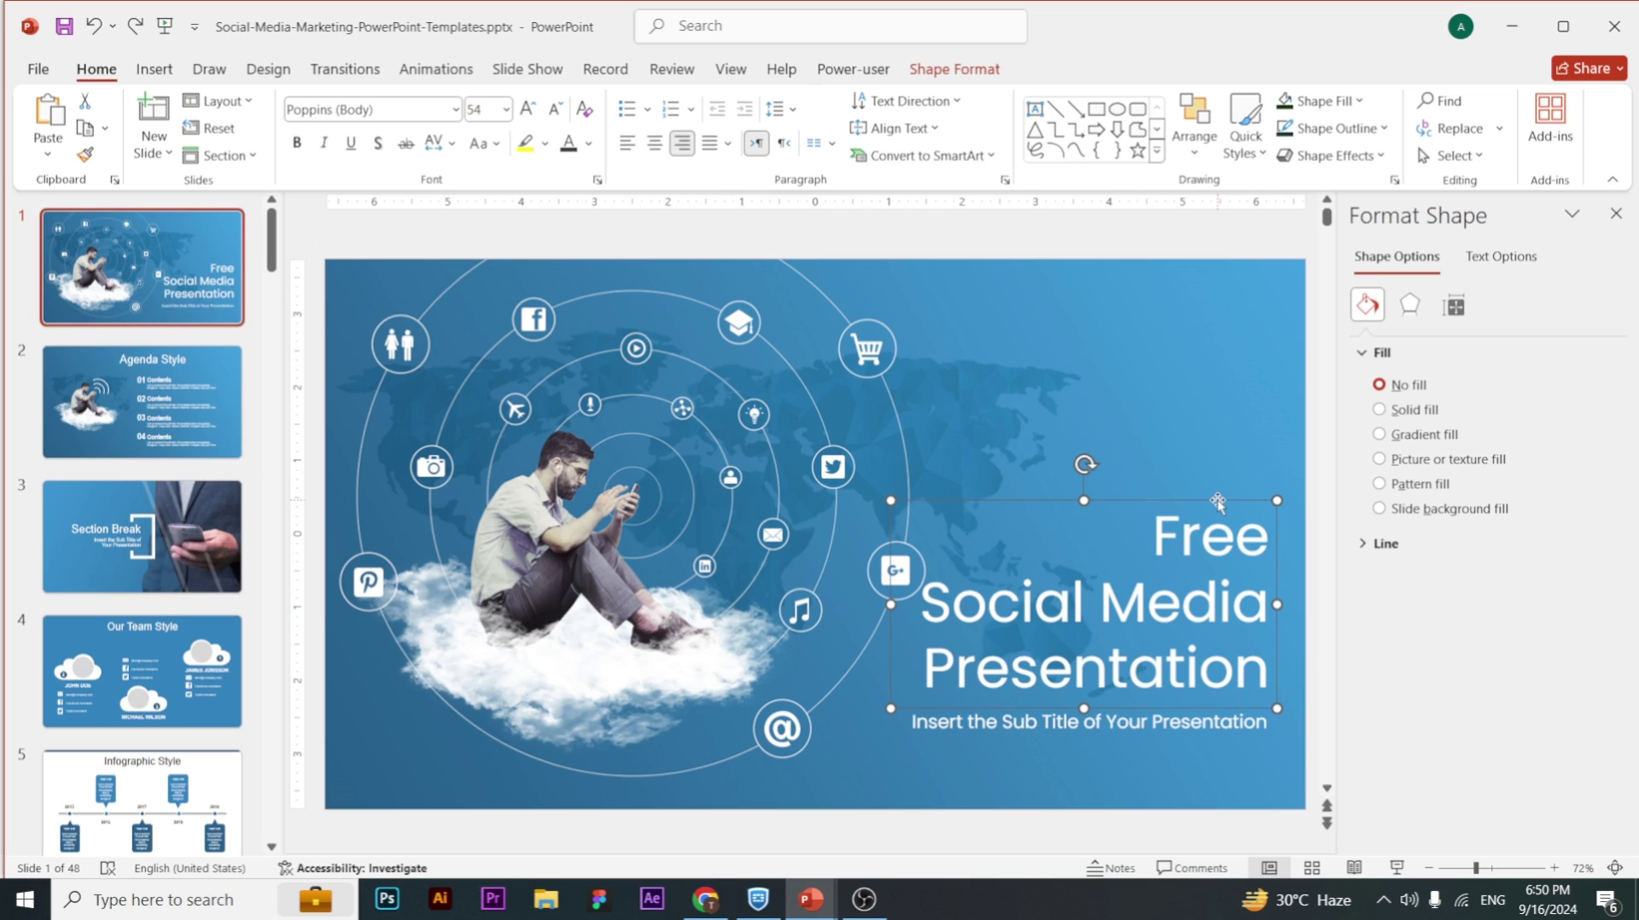
- Change the Free Social Media Presentation title font from Poppins to Arial
left_click(426, 106)
left_click(455, 111)
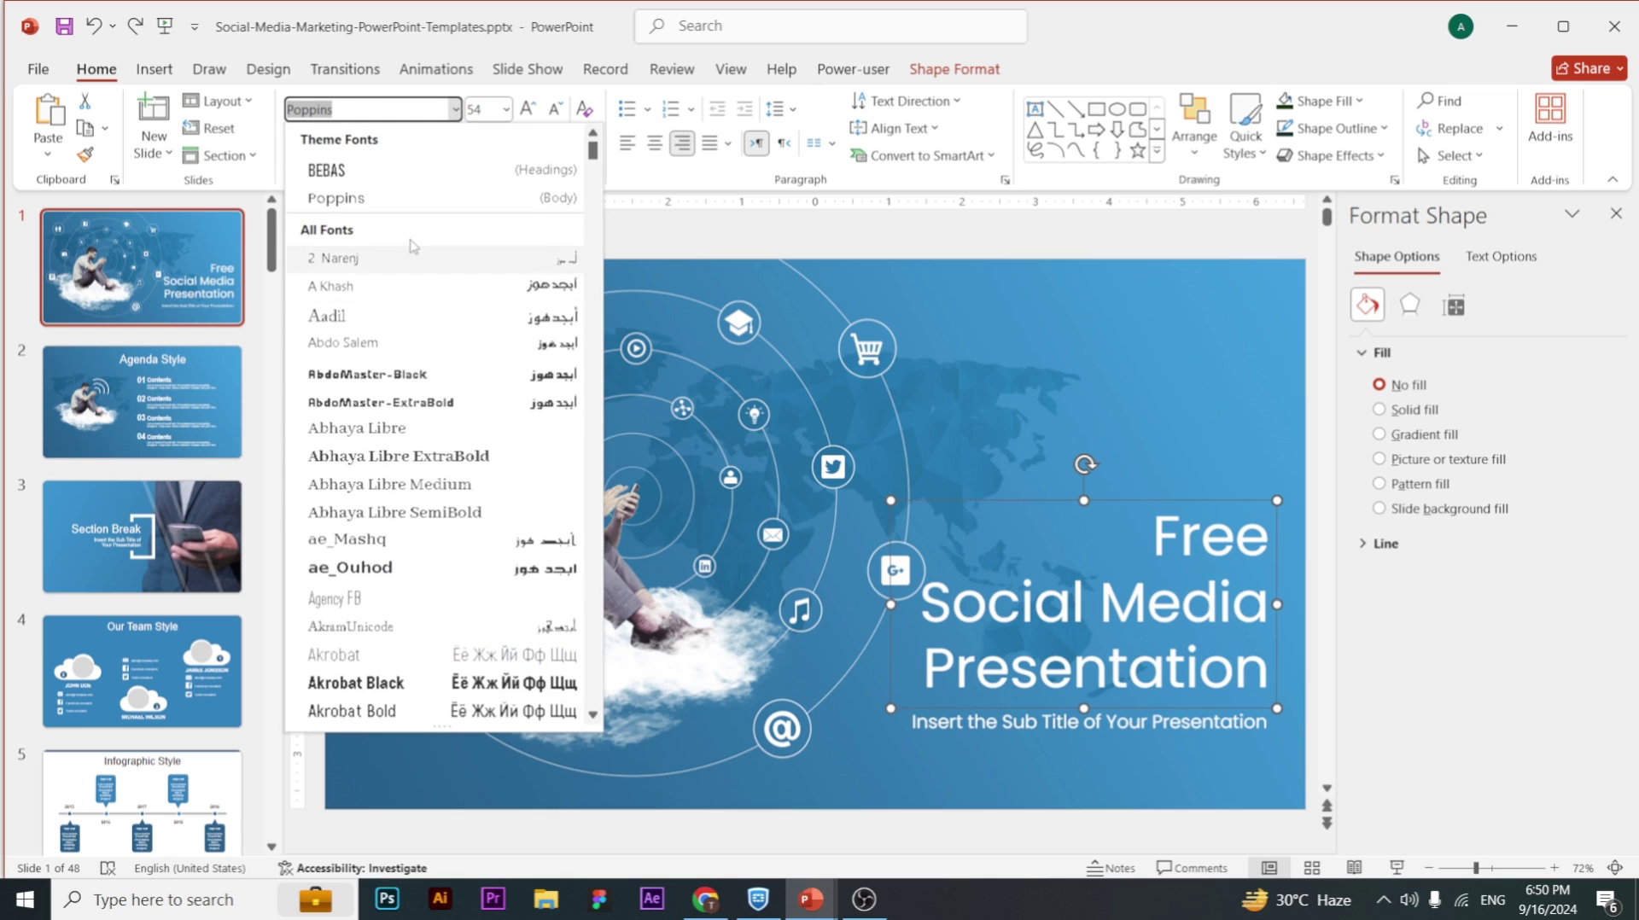
scroll(436, 483, "down", 9)
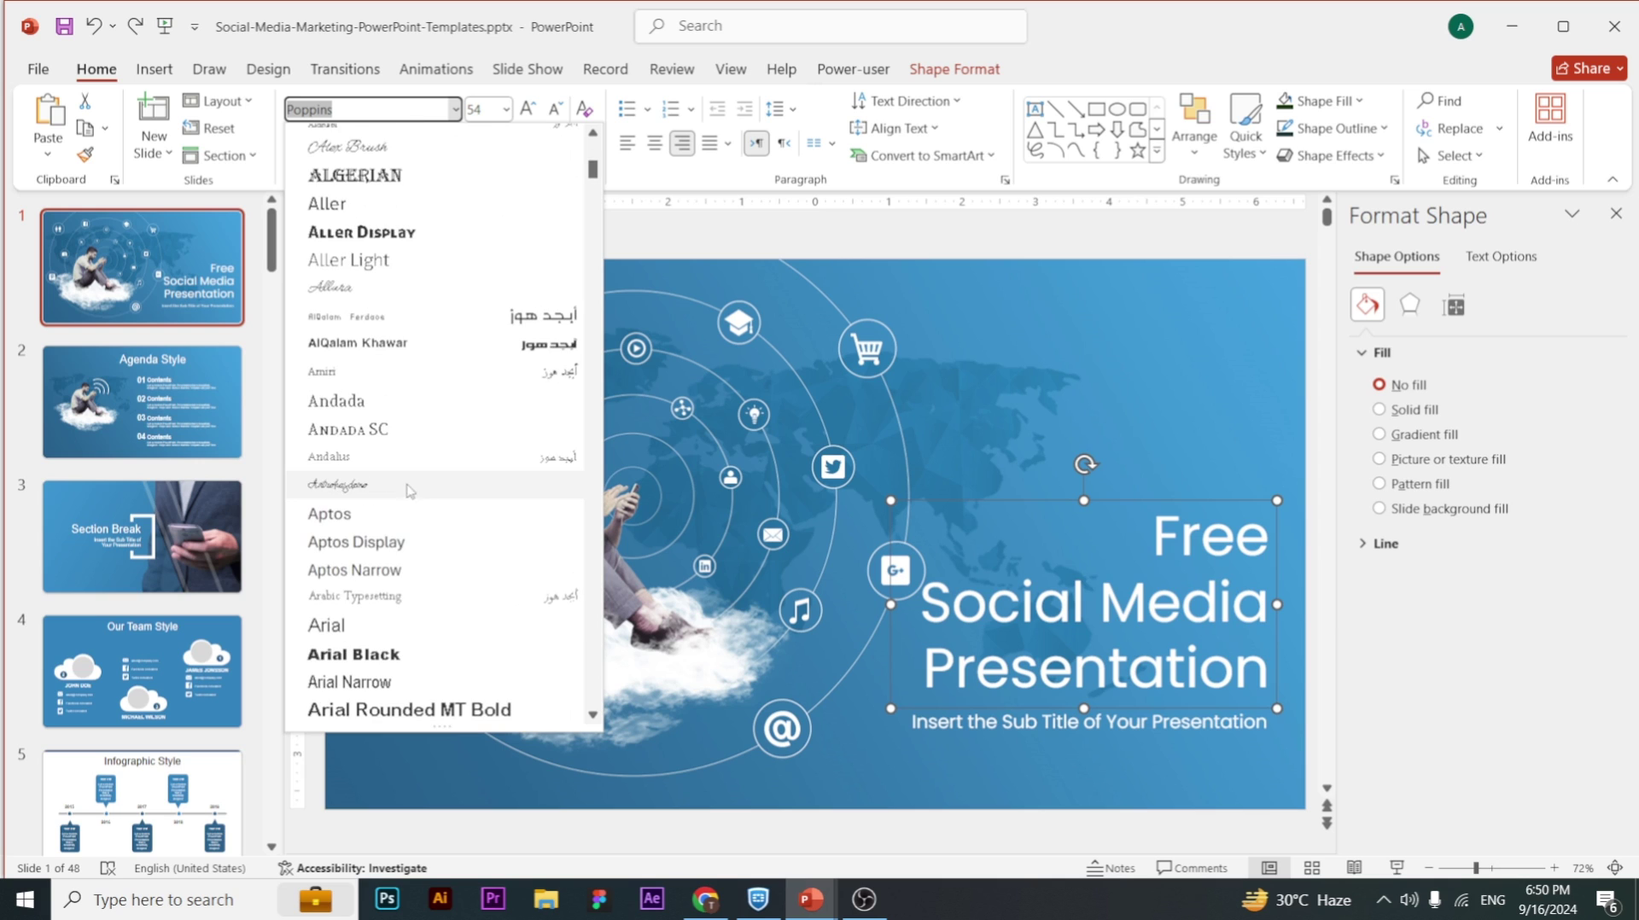
scroll(391, 495, "up", 1)
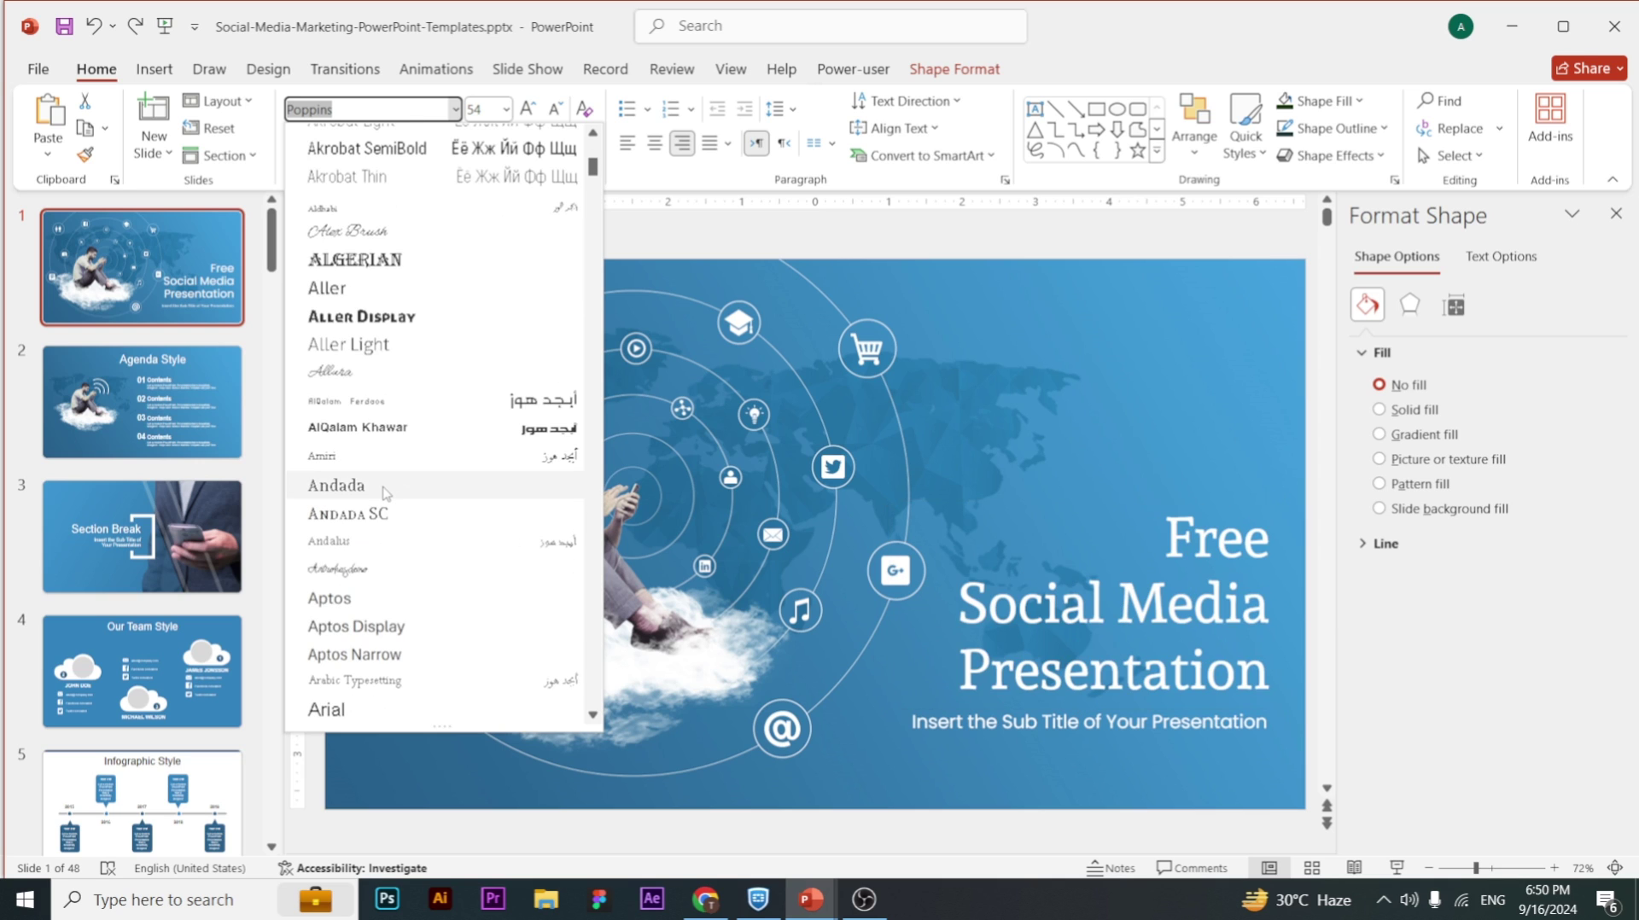
scroll(386, 494, "up", 3)
scroll(386, 493, "down", 8)
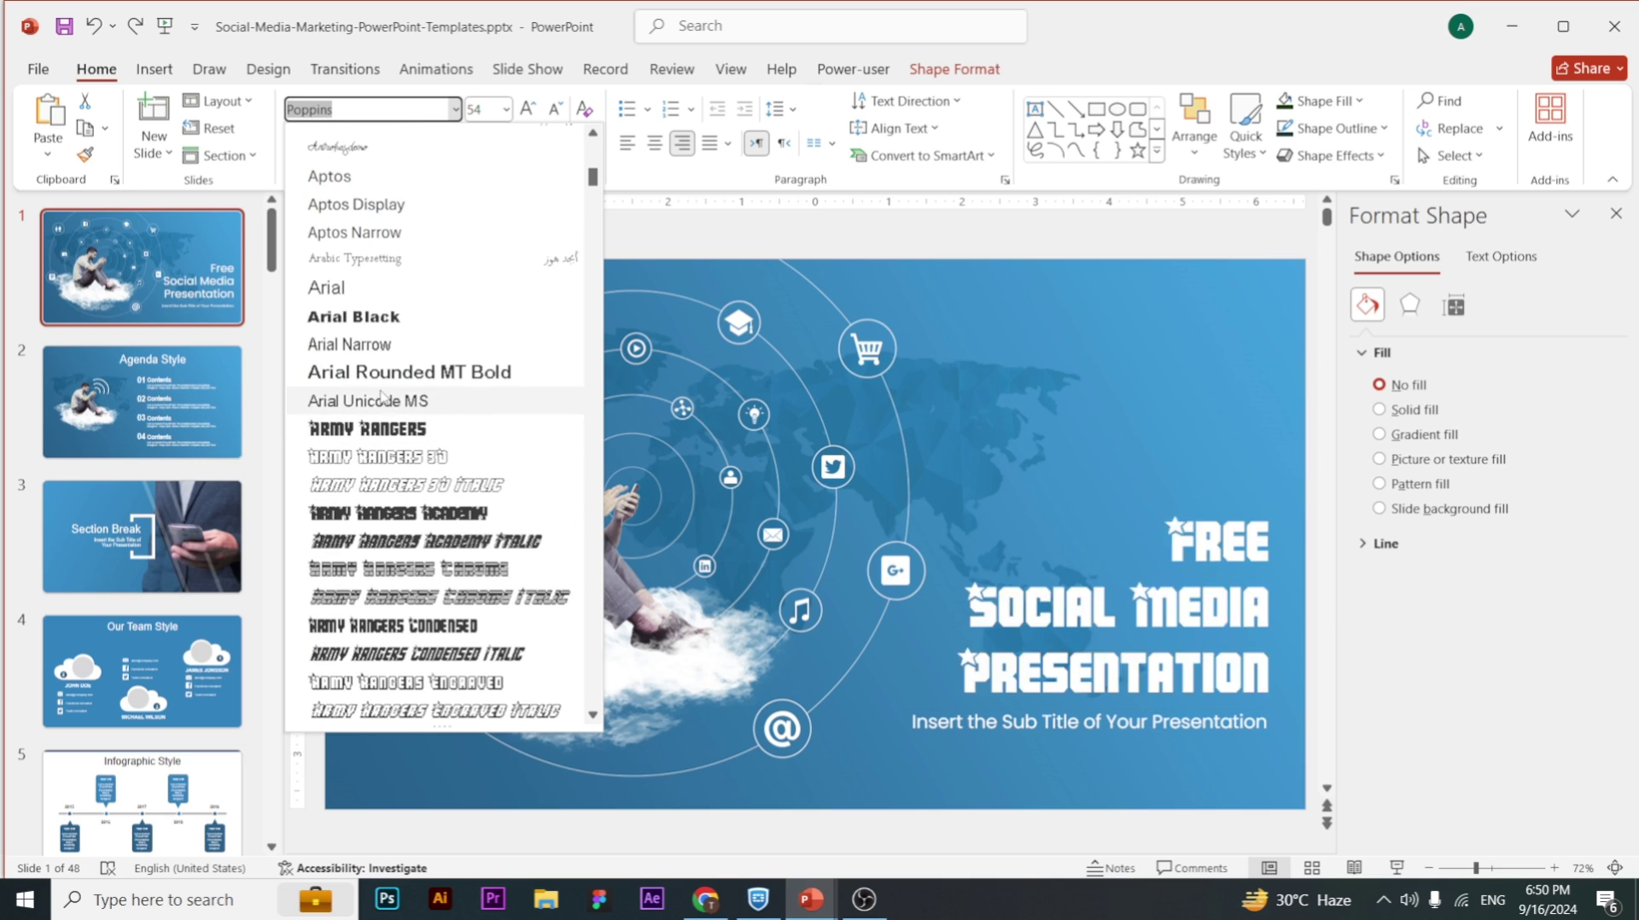
left_click(363, 286)
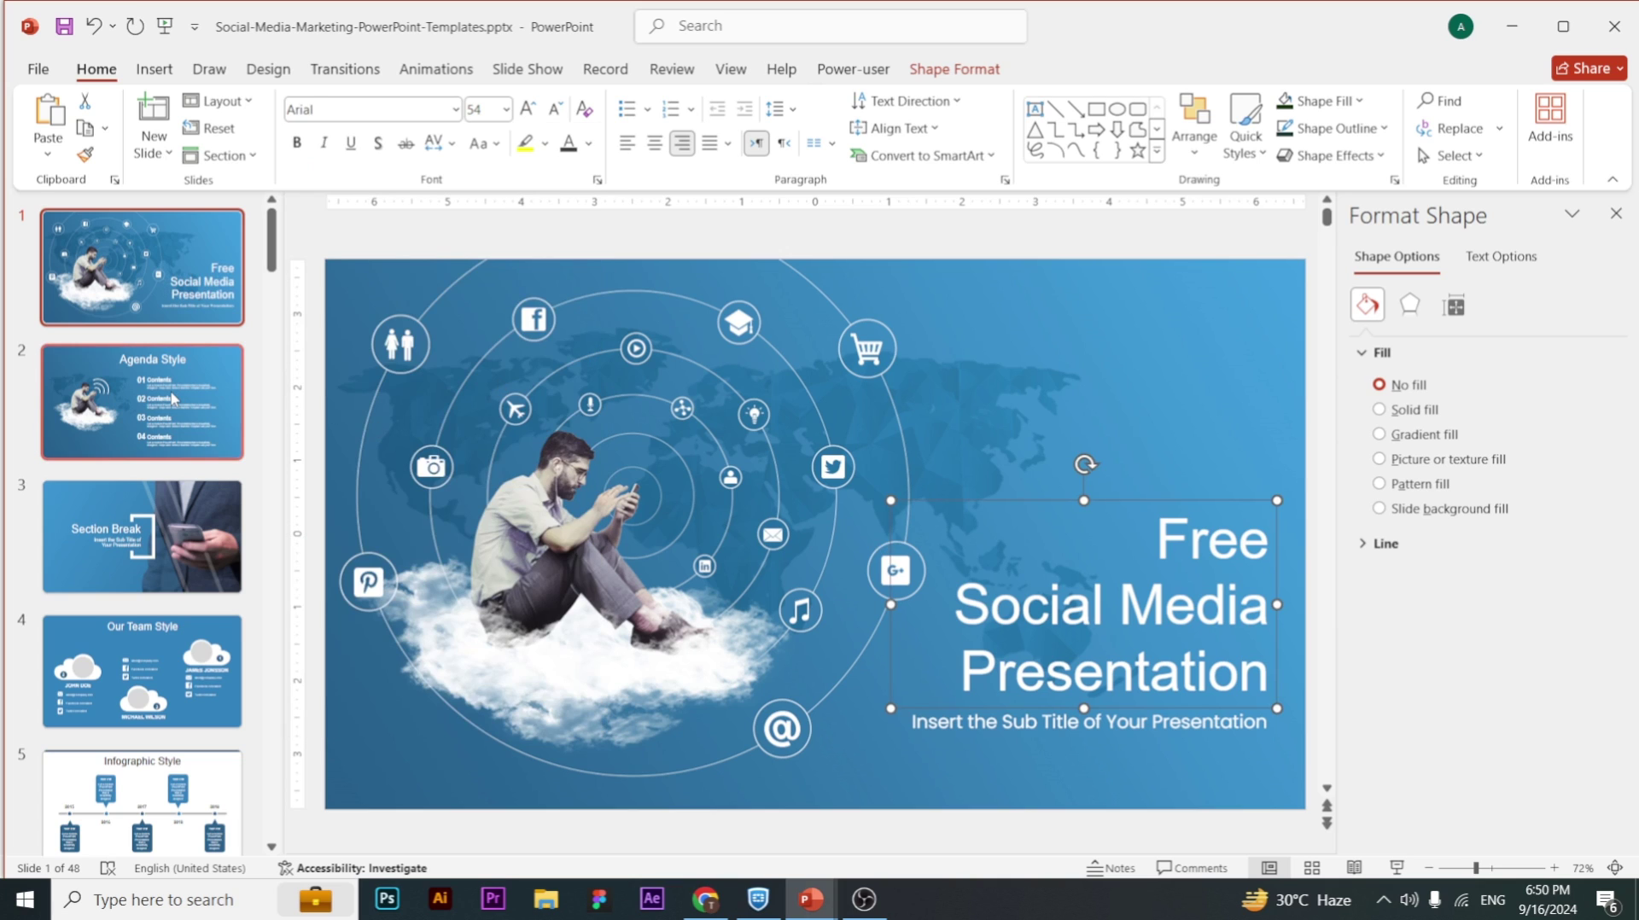
- Check the 01 Contents text font on the Agenda Style slide, then return to slide 1
left_click(143, 401)
left_click(1143, 441)
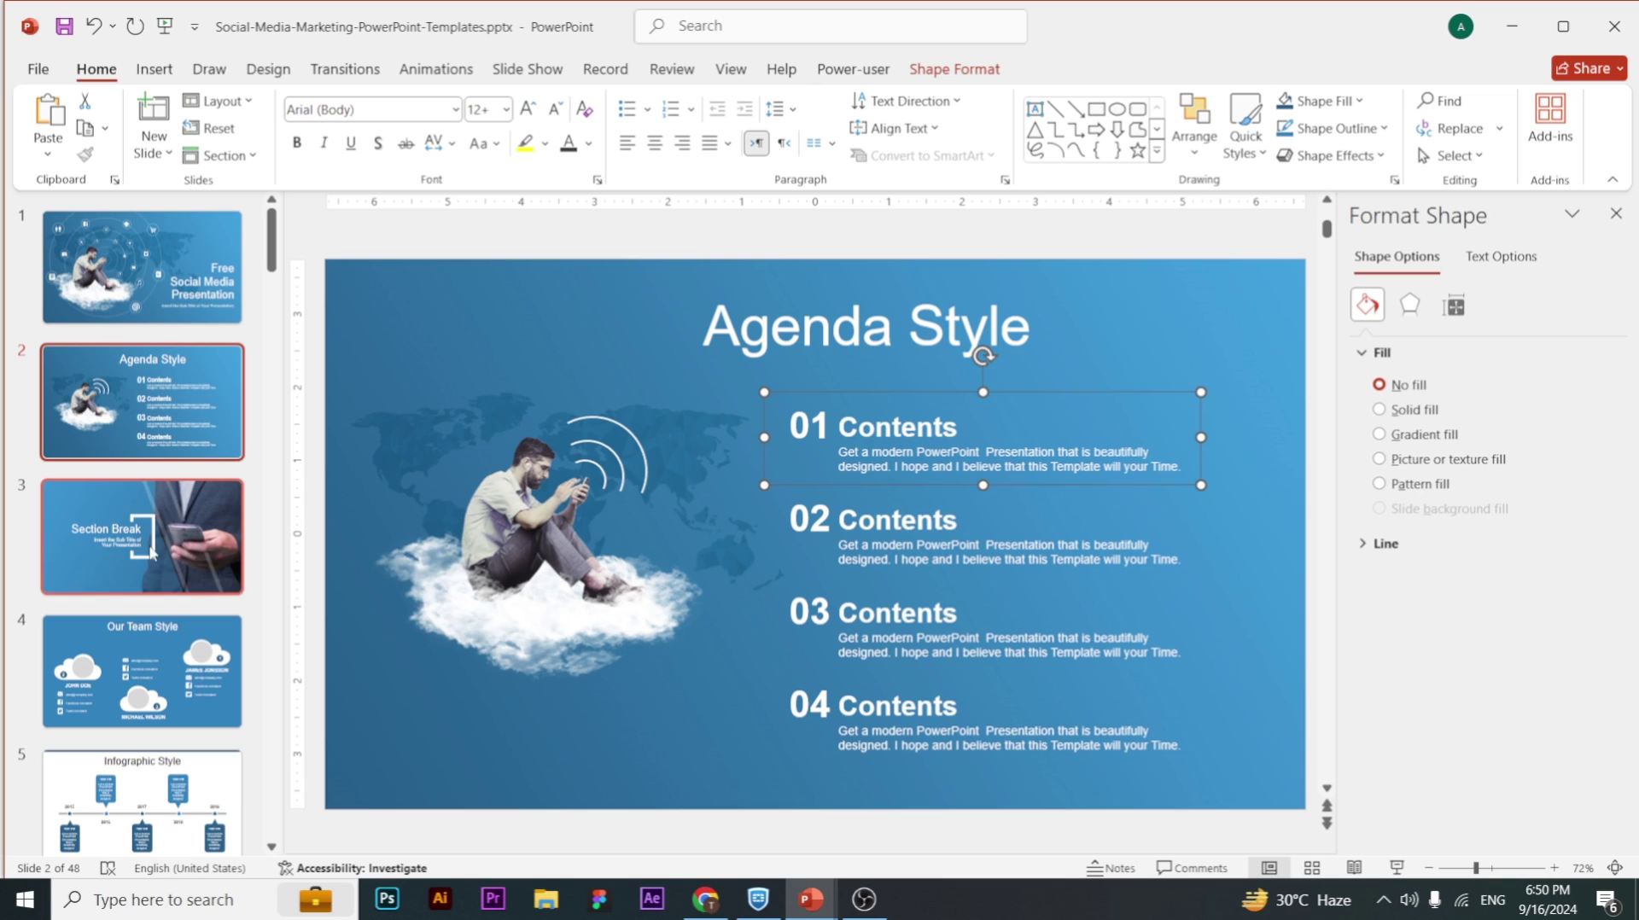
left_click(124, 427)
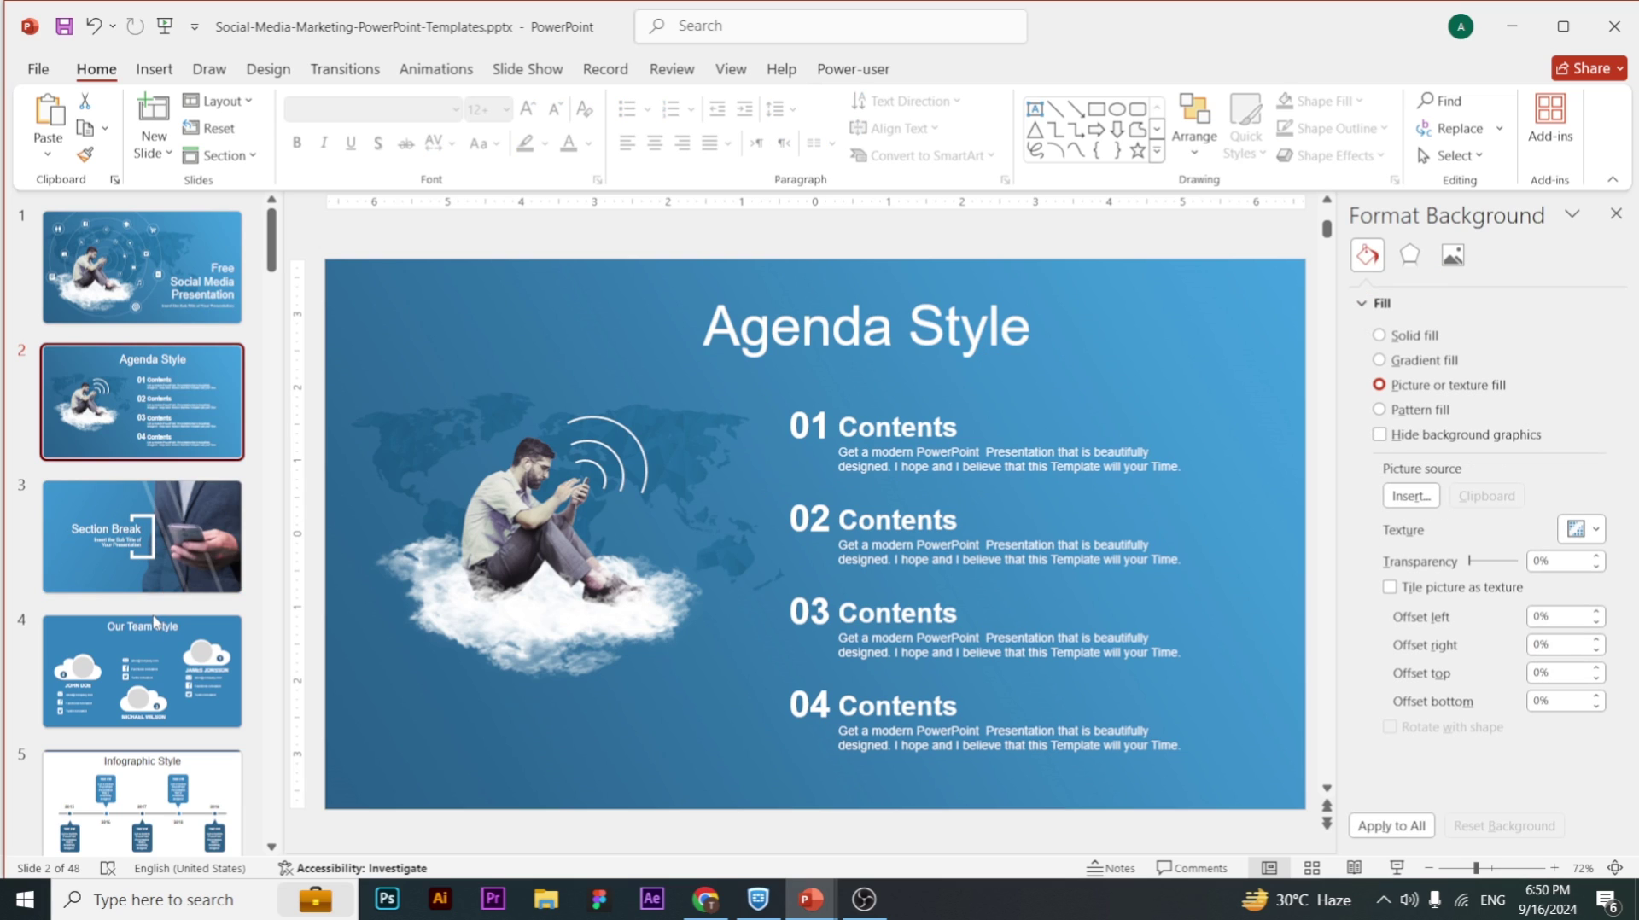
left_click(155, 301)
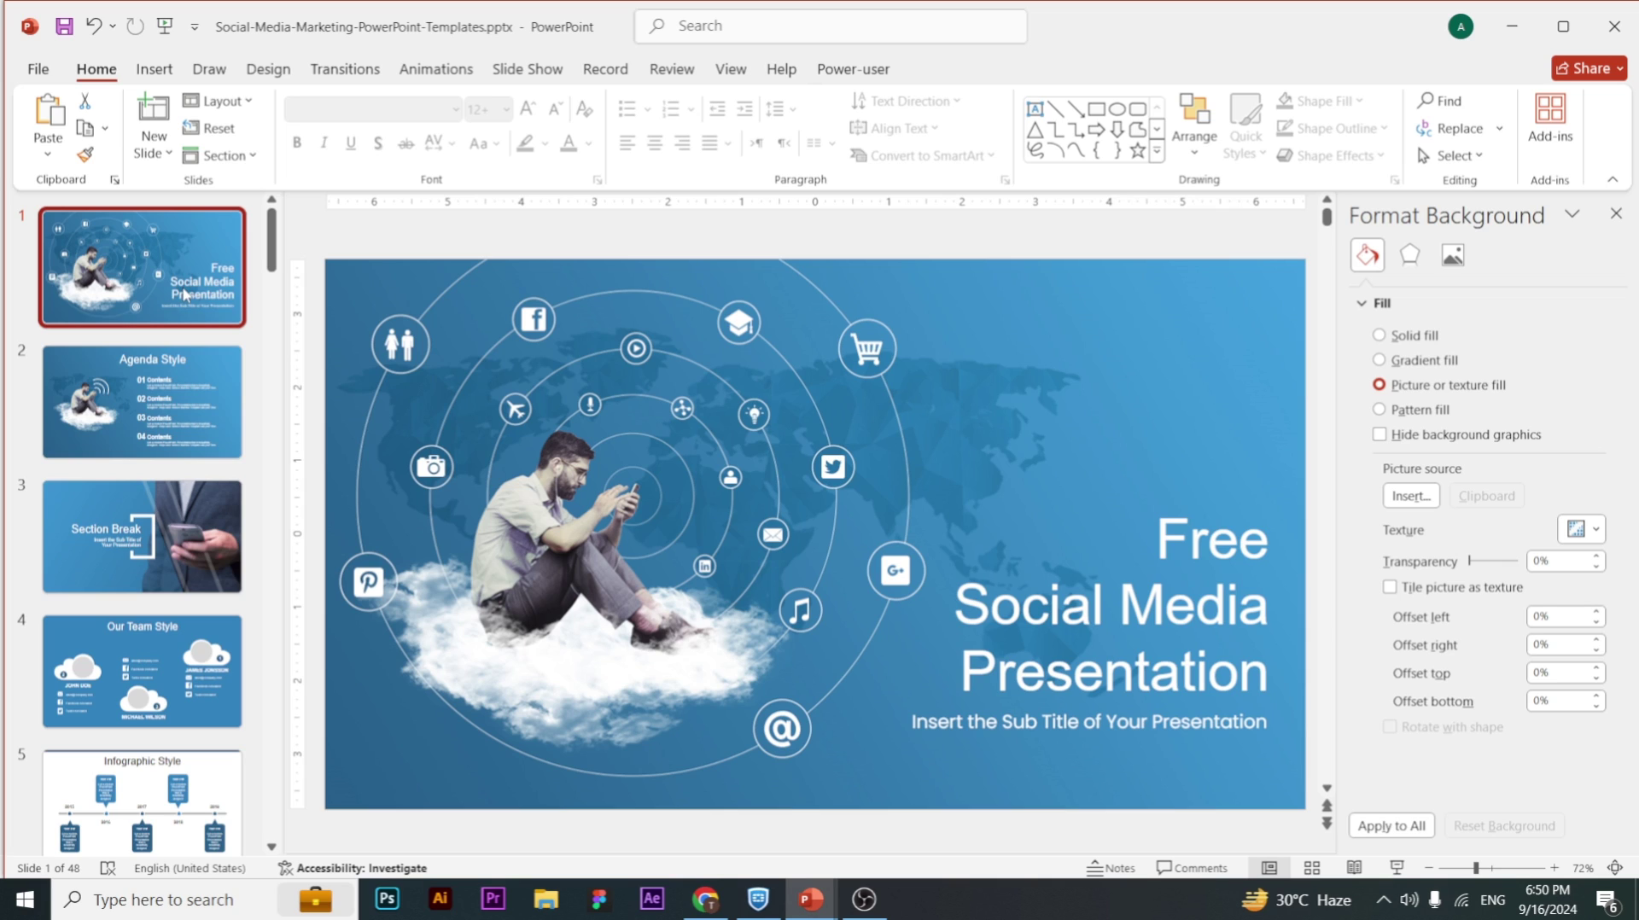
- Enter Slide Master view and list the theme font sets, such as Bebas and Poppins
left_click(731, 70)
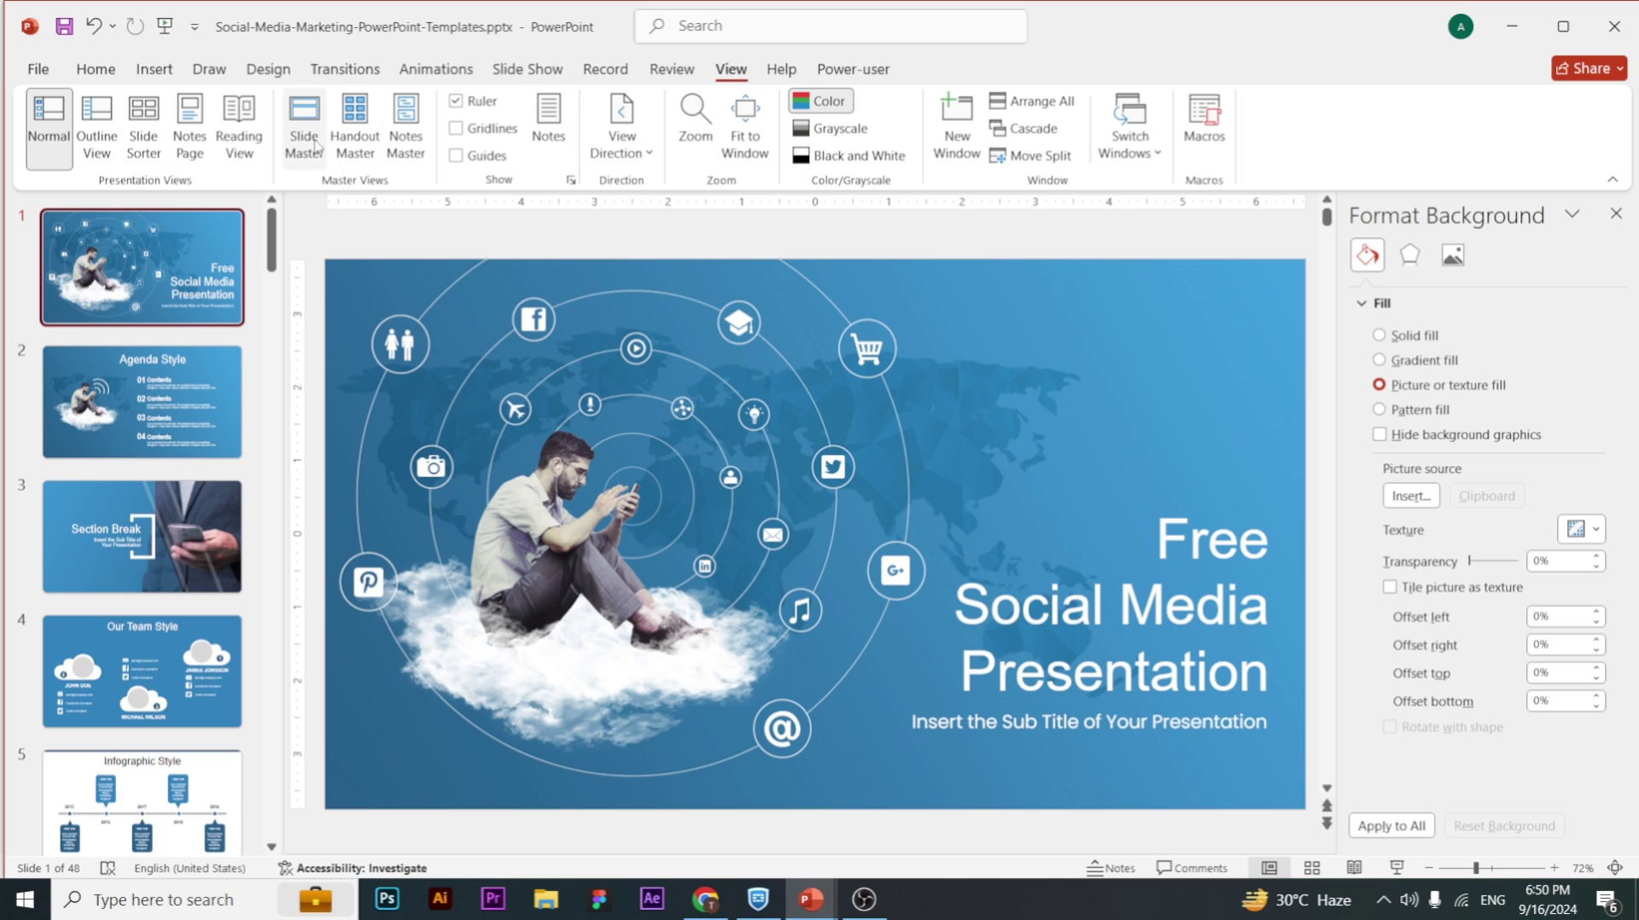
left_click(305, 145)
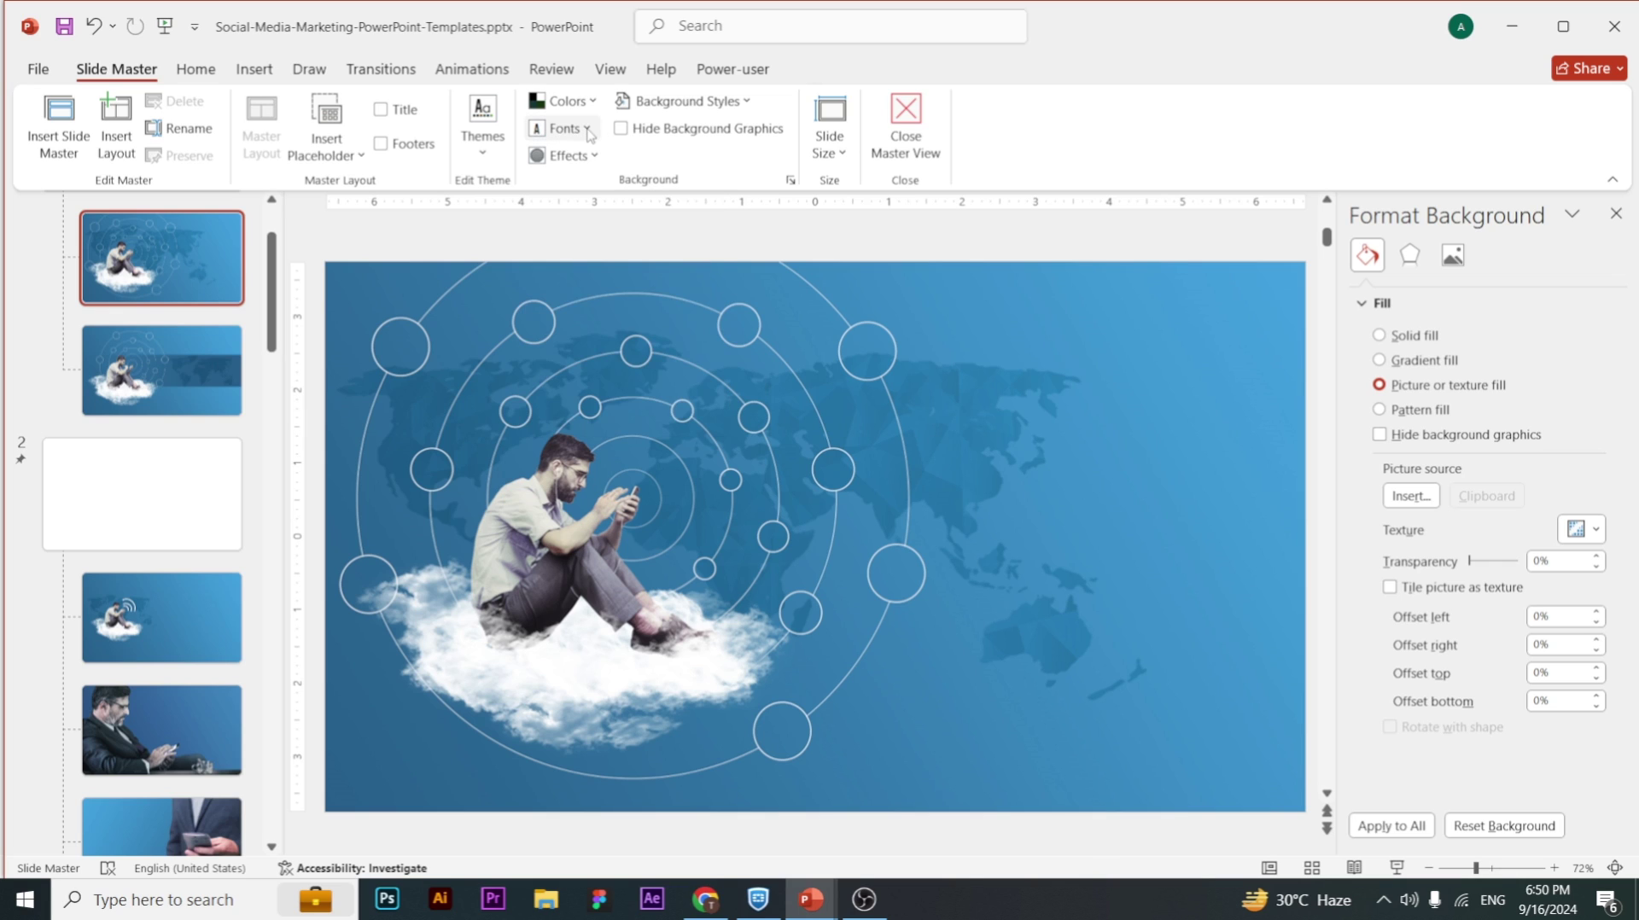
scroll(157, 322, "up", 2)
scroll(161, 366, "down", 3)
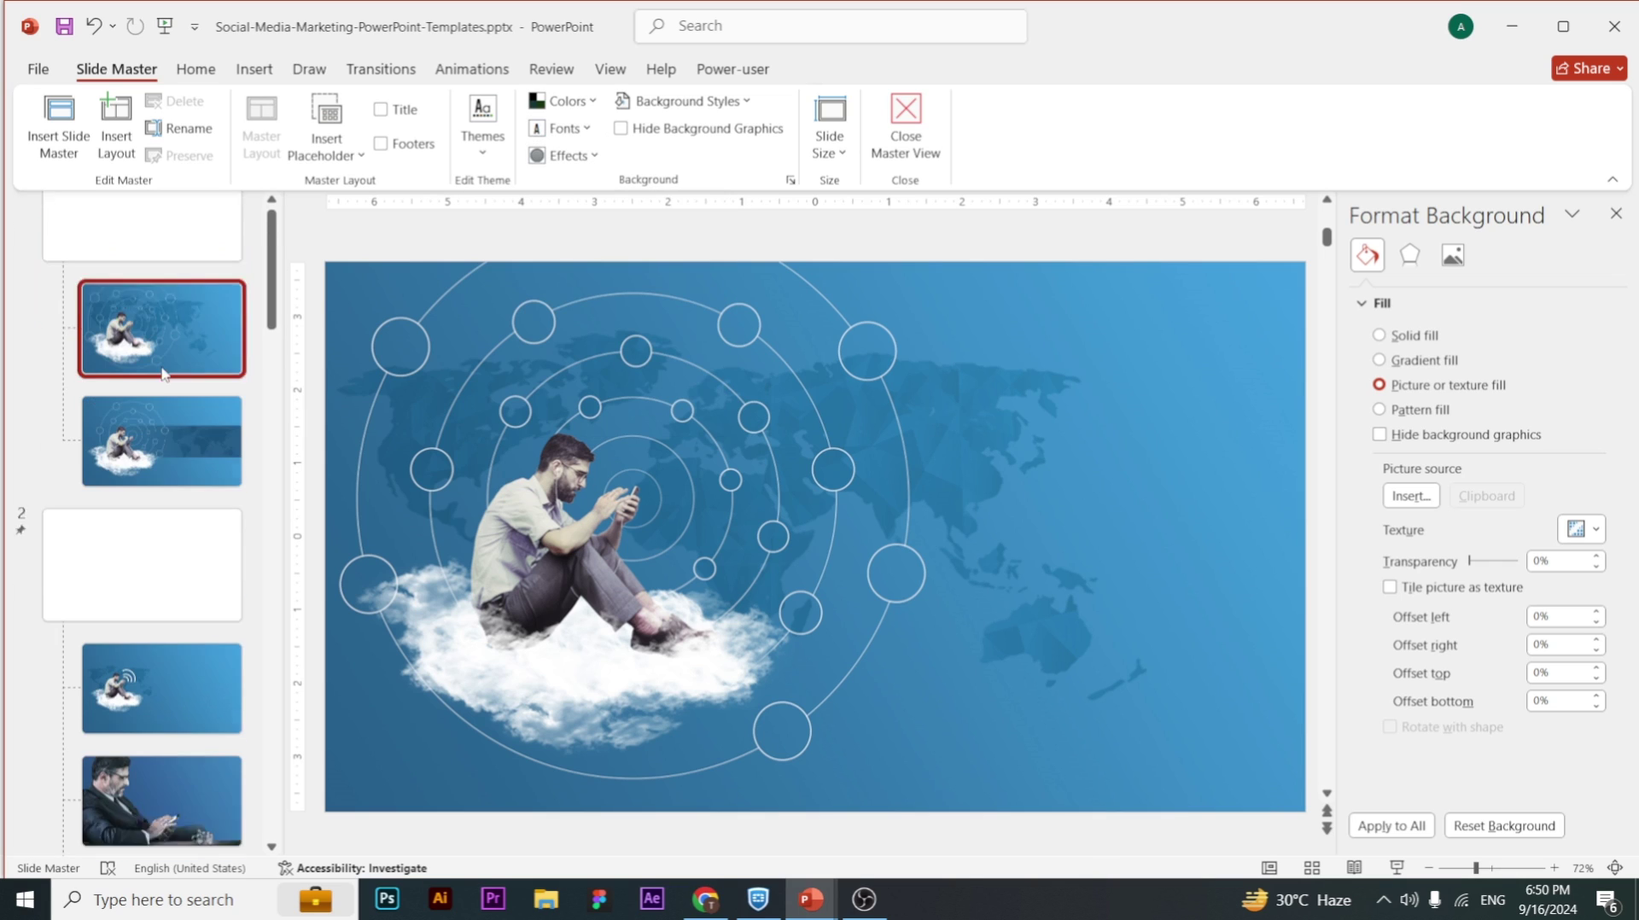
scroll(167, 537, "up", 1)
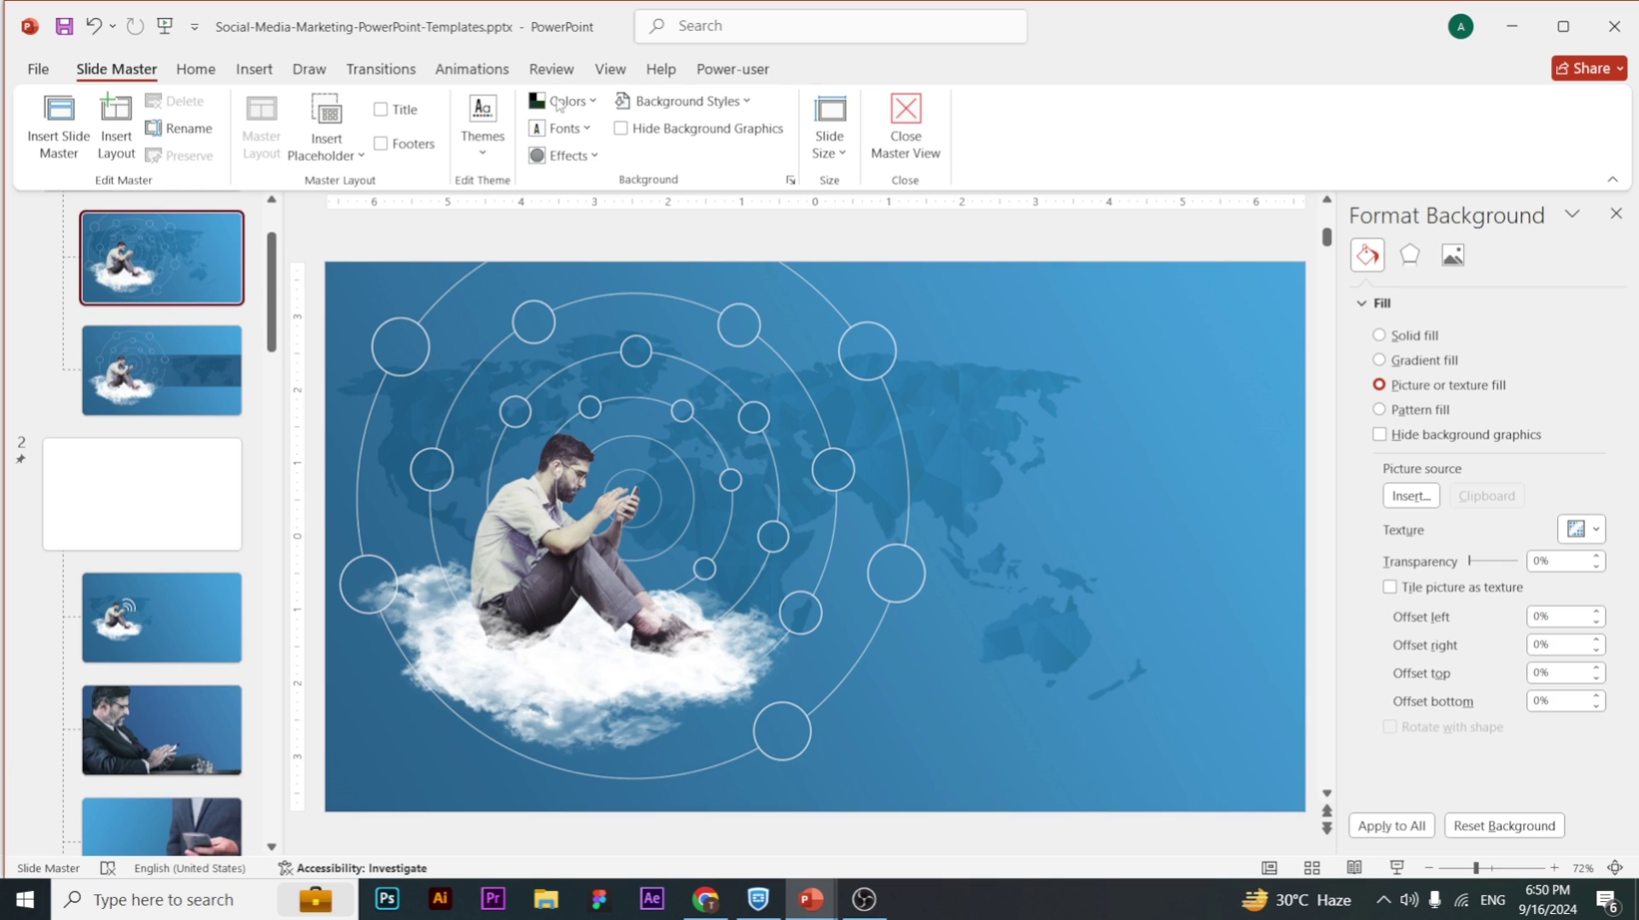
left_click(578, 132)
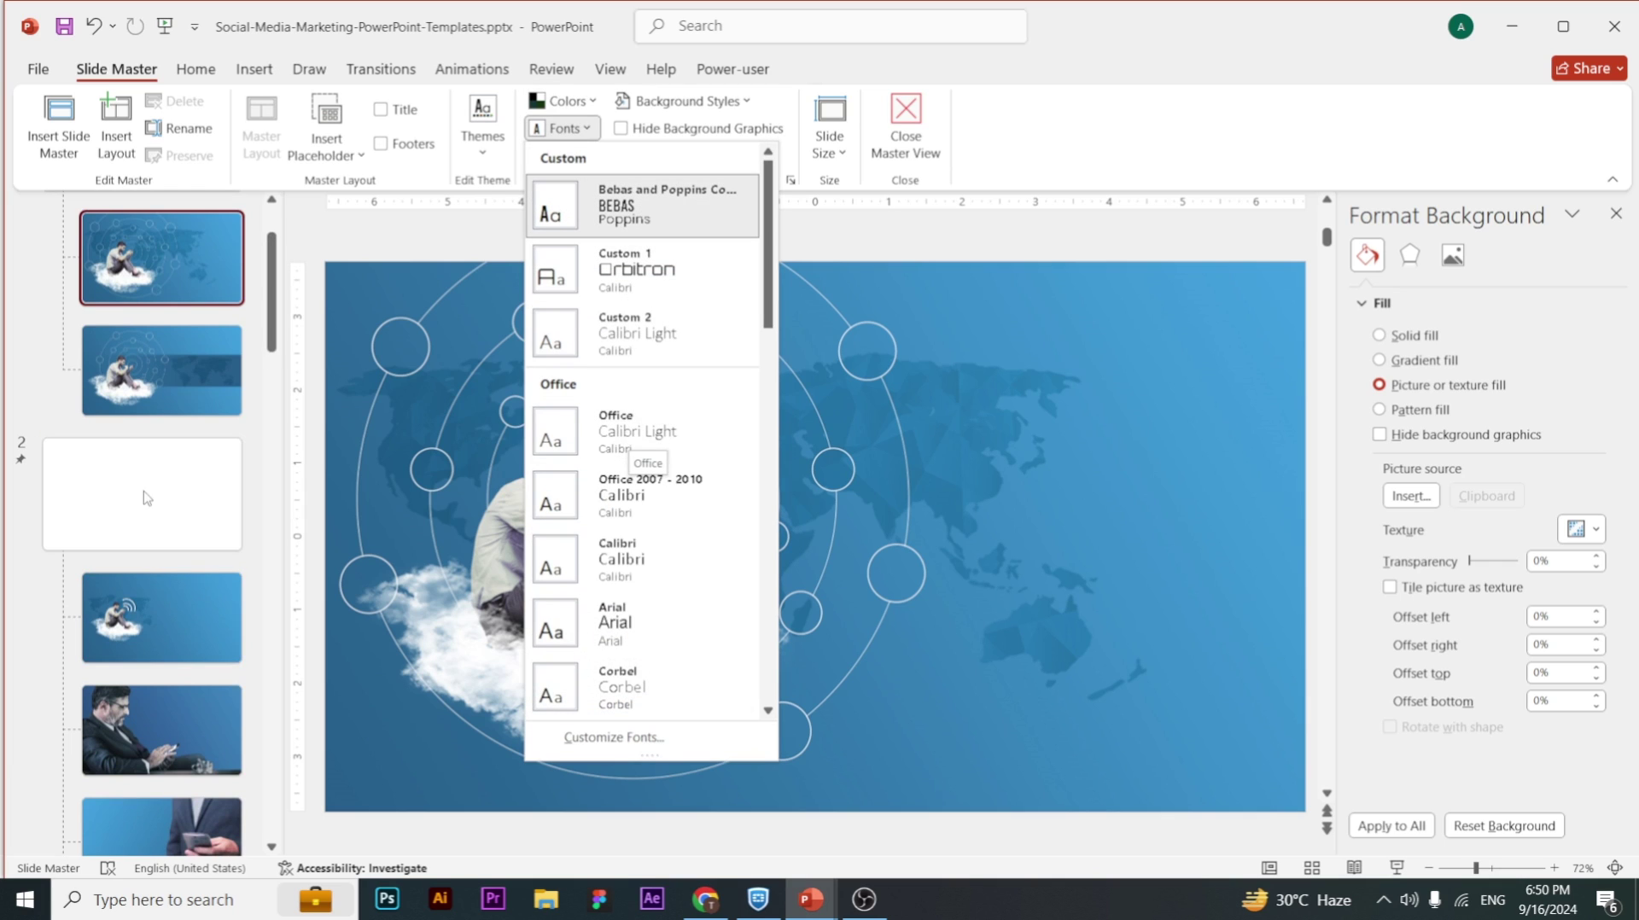
- Review the master layouts, including the blue, white and plain Basic Layout variants
scroll(146, 496, "down", 10)
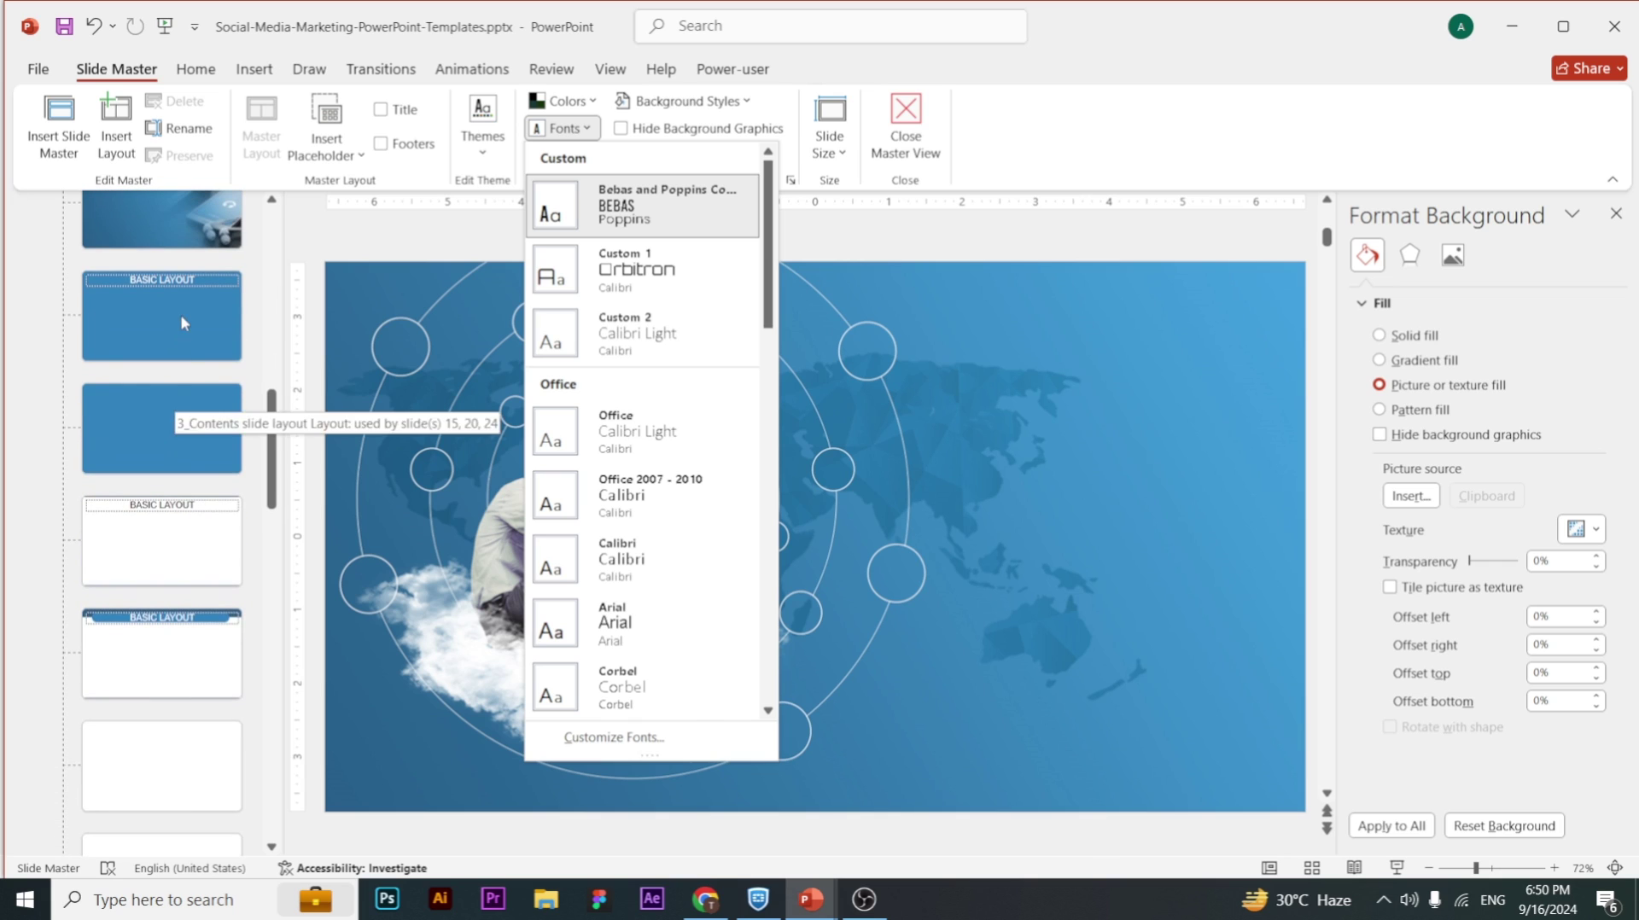
left_click(181, 314)
left_click(173, 294)
scroll(175, 307, "down", 3)
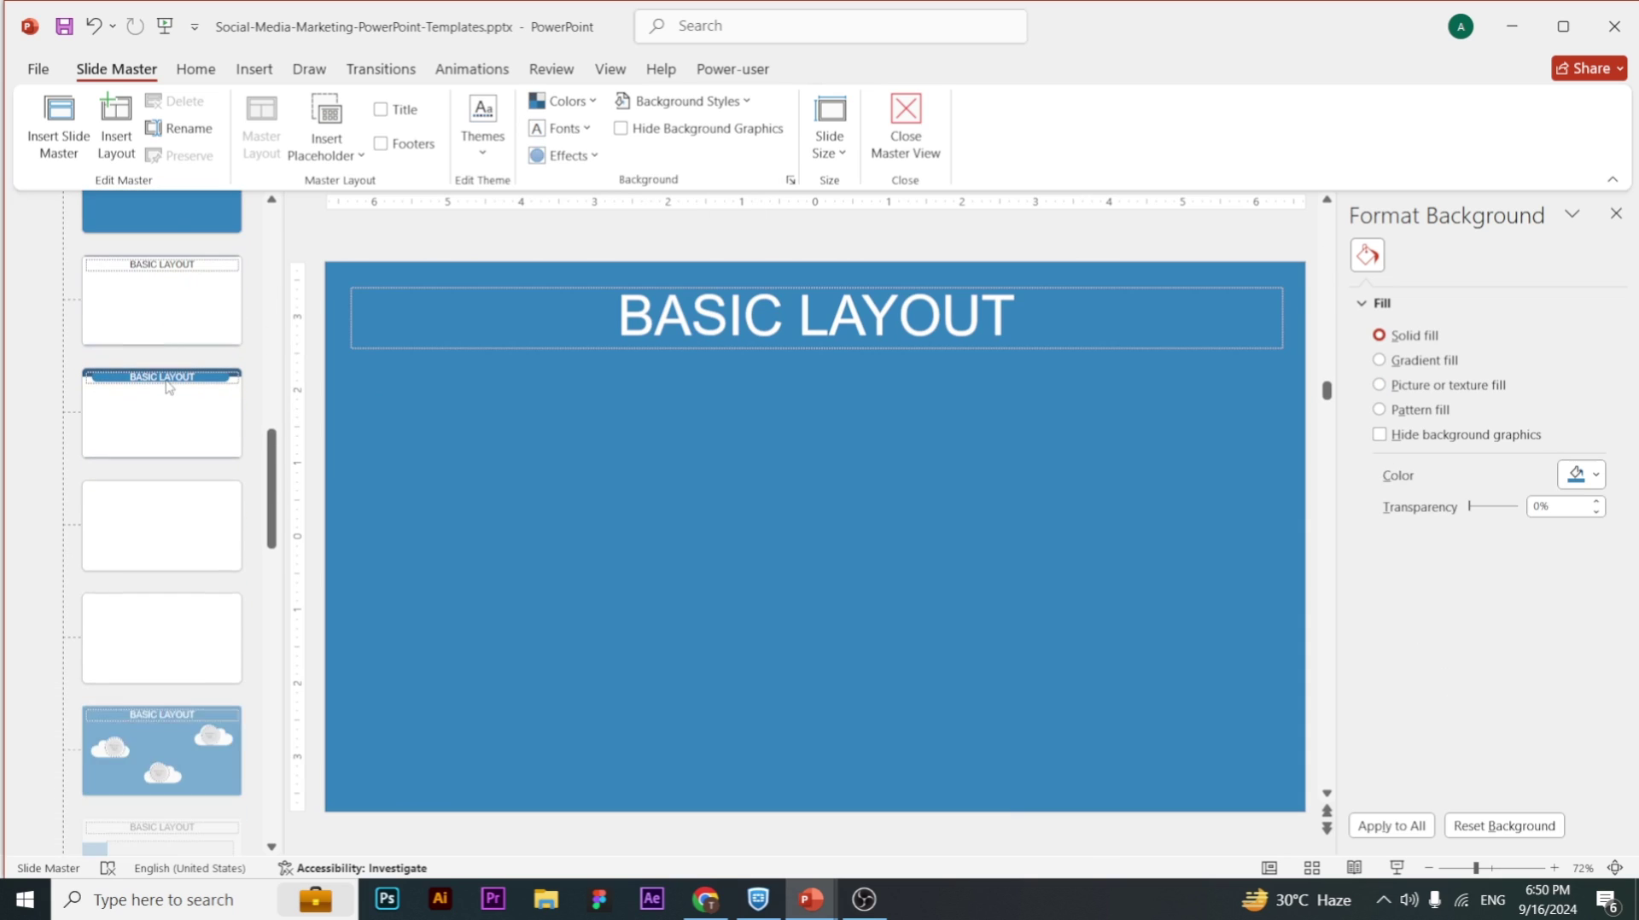
left_click(167, 290)
scroll(168, 314, "up", 1)
left_click(169, 282)
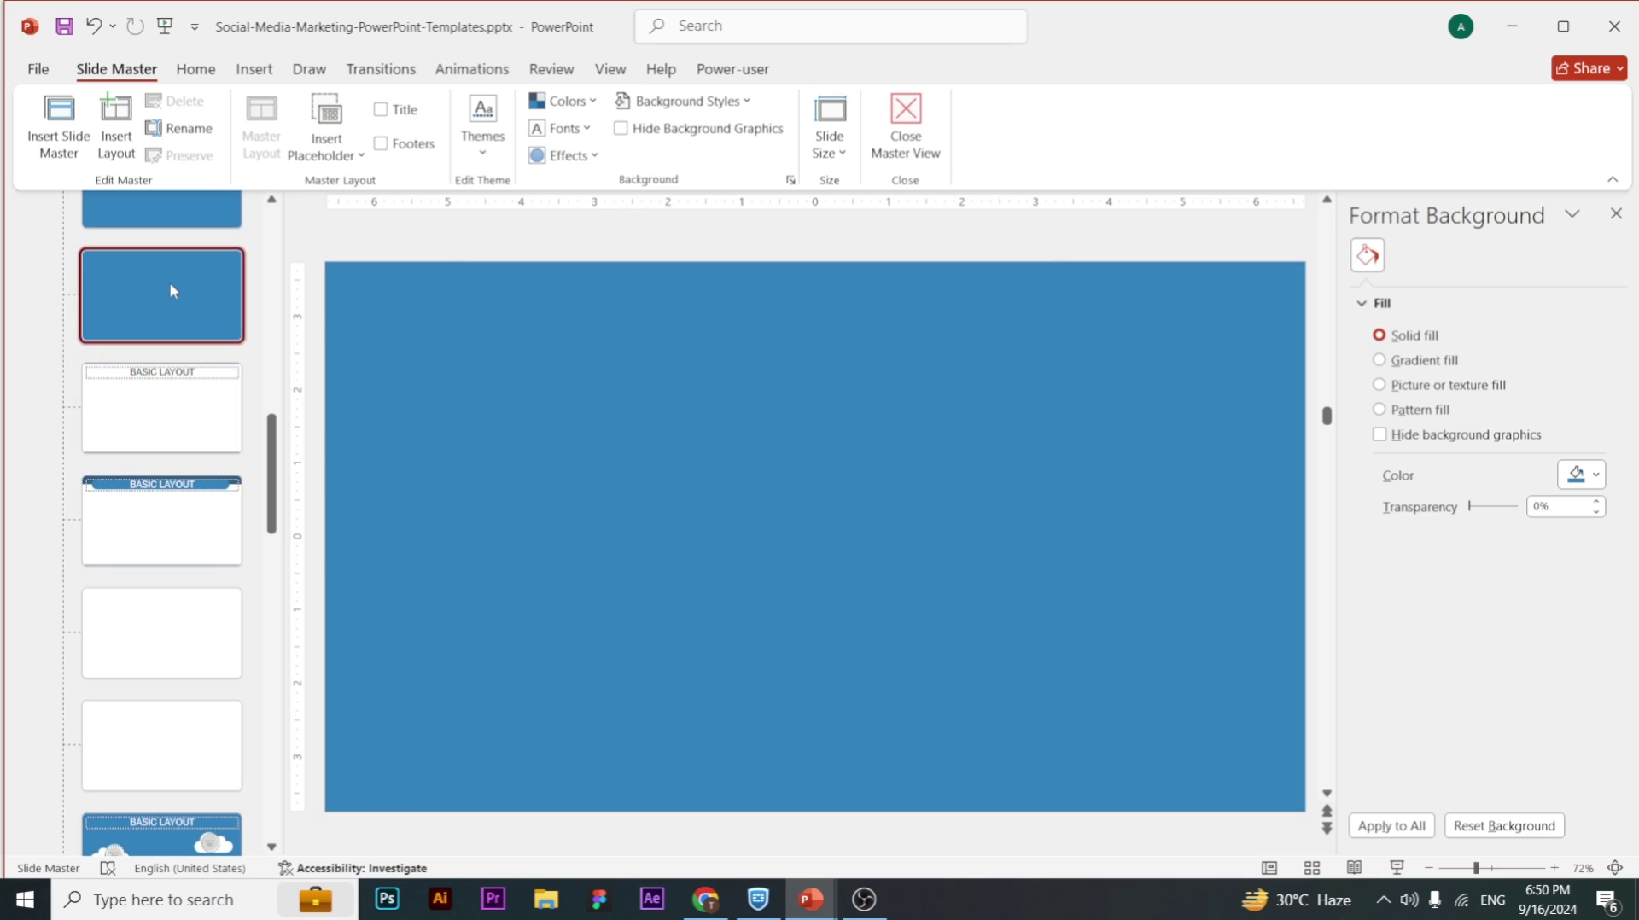
scroll(162, 359, "up", 3)
left_click(155, 384)
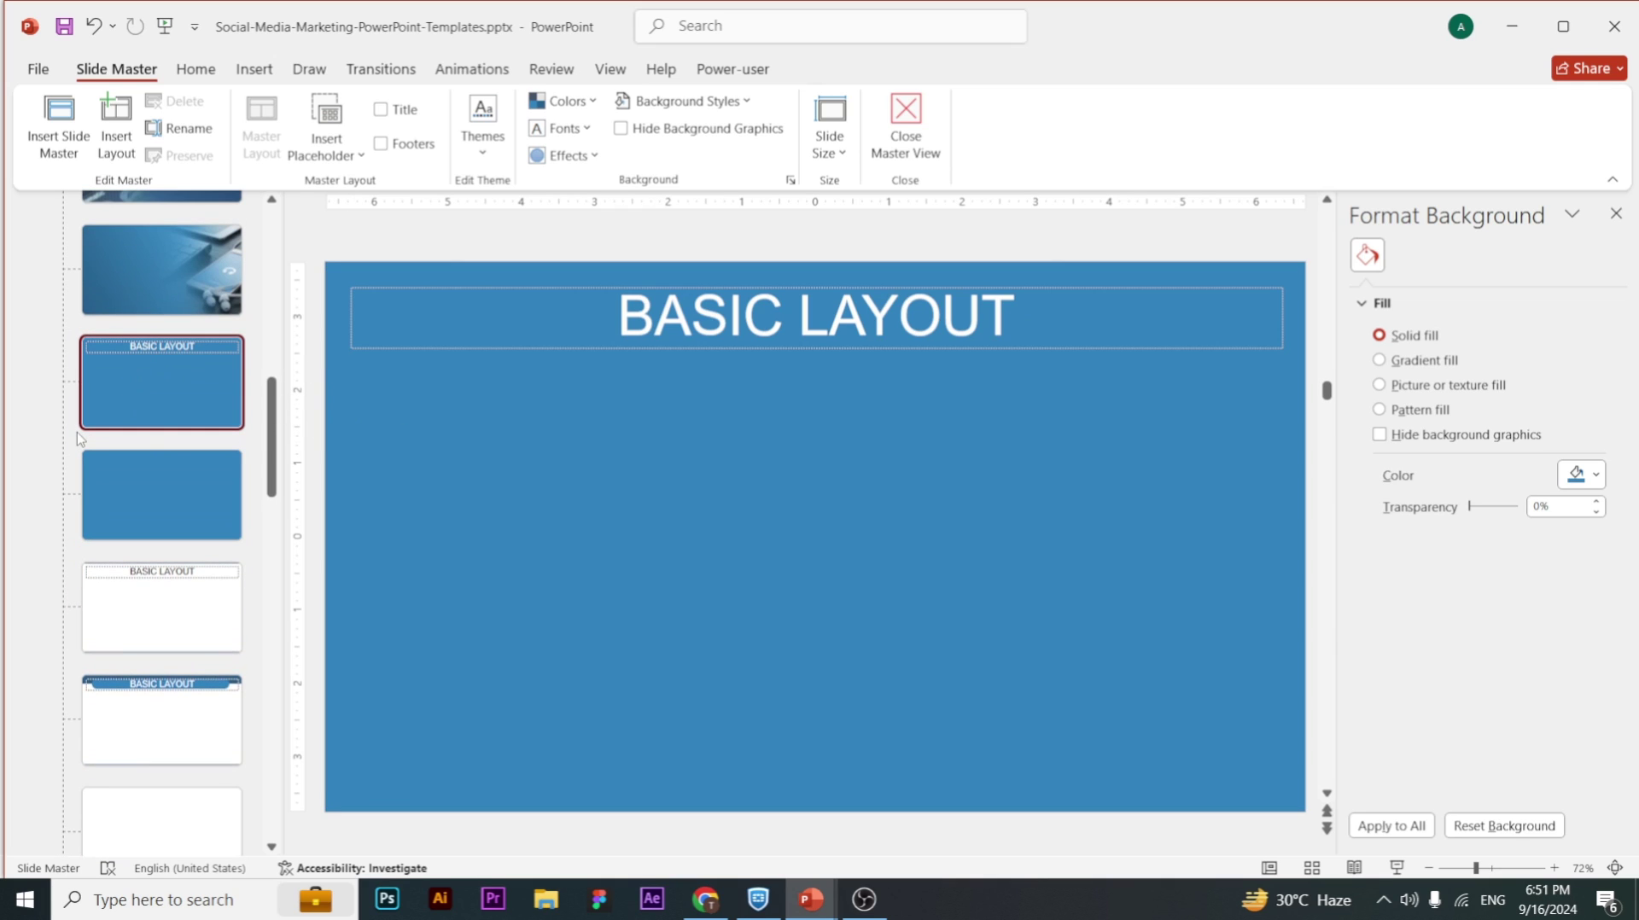
- Apply the Office (Calibri Light/Calibri) theme font set and close Master View
left_click(586, 127)
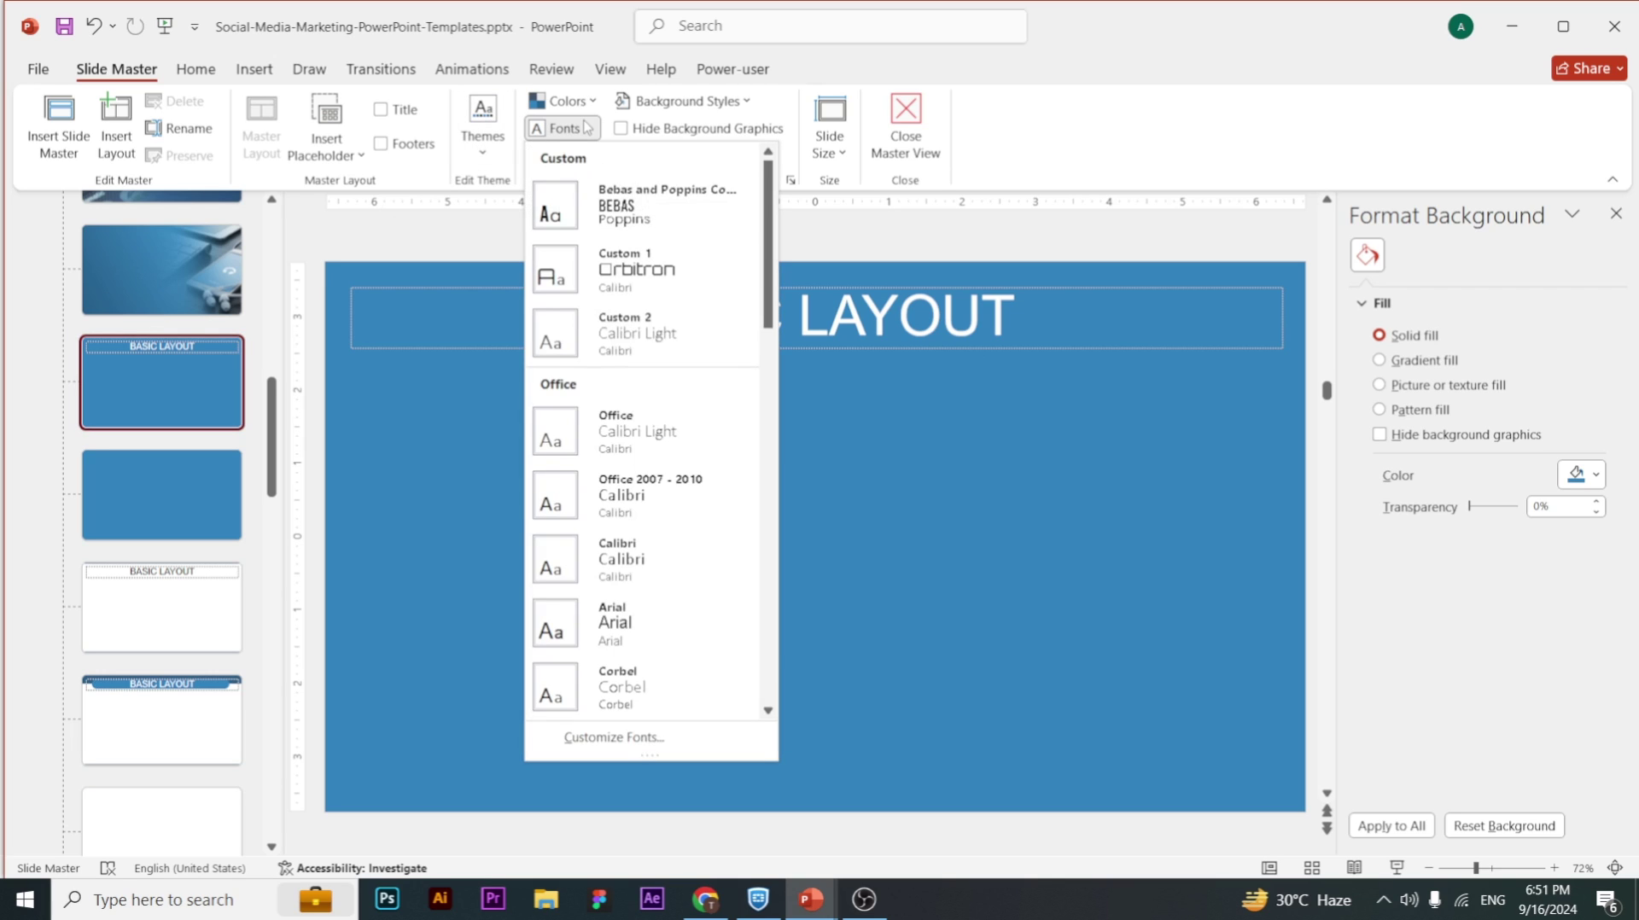
left_click(624, 427)
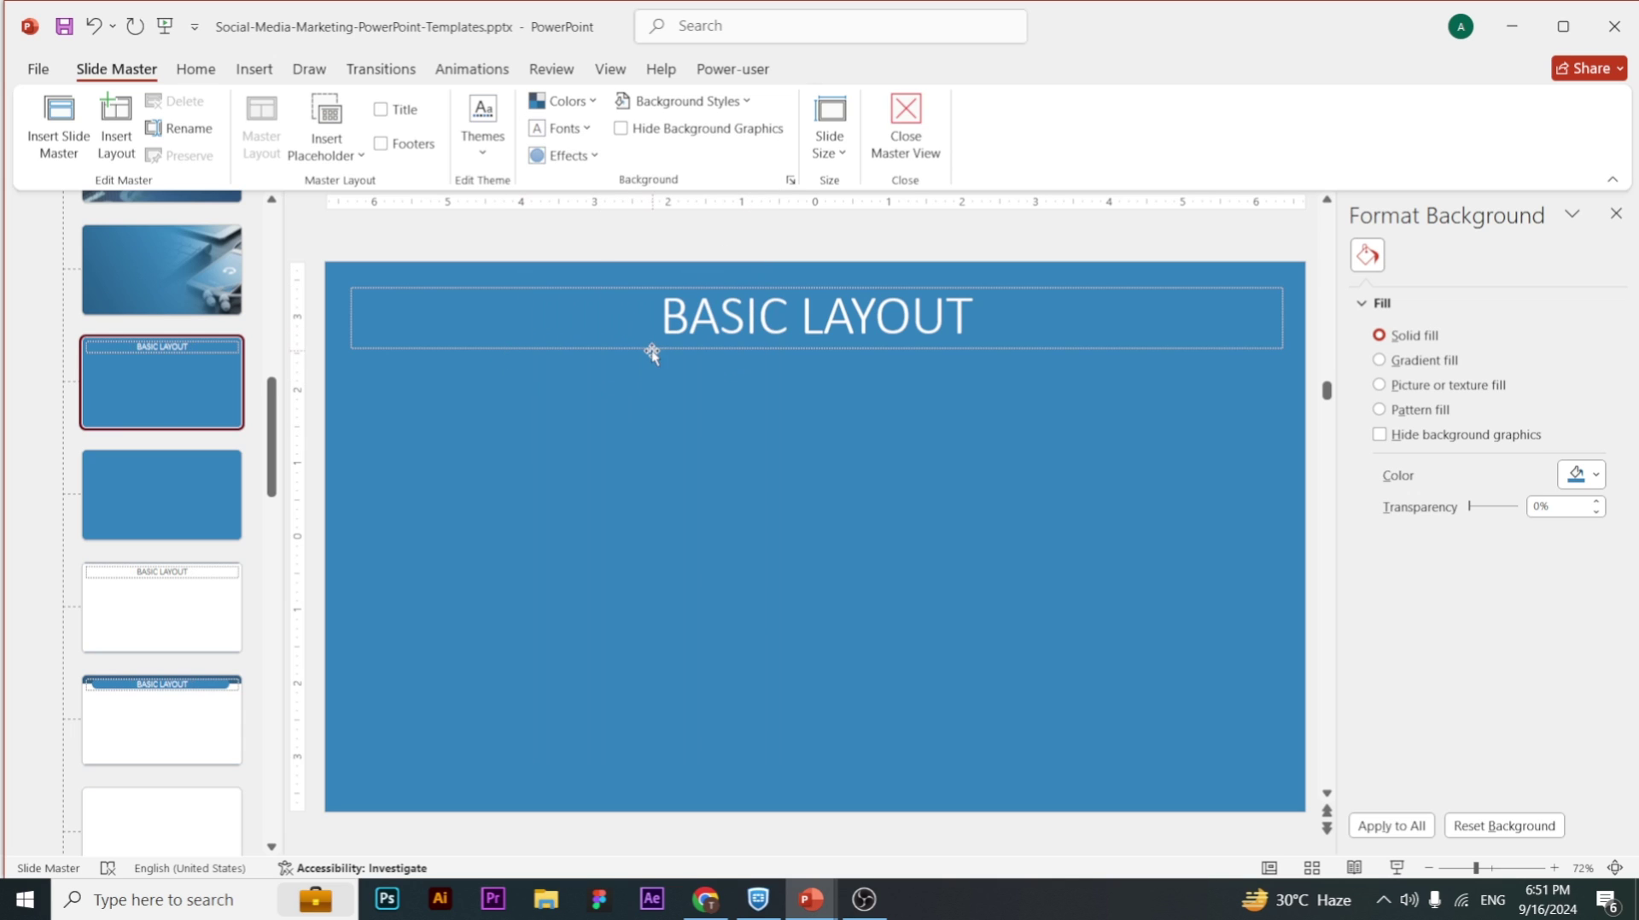
left_click(908, 123)
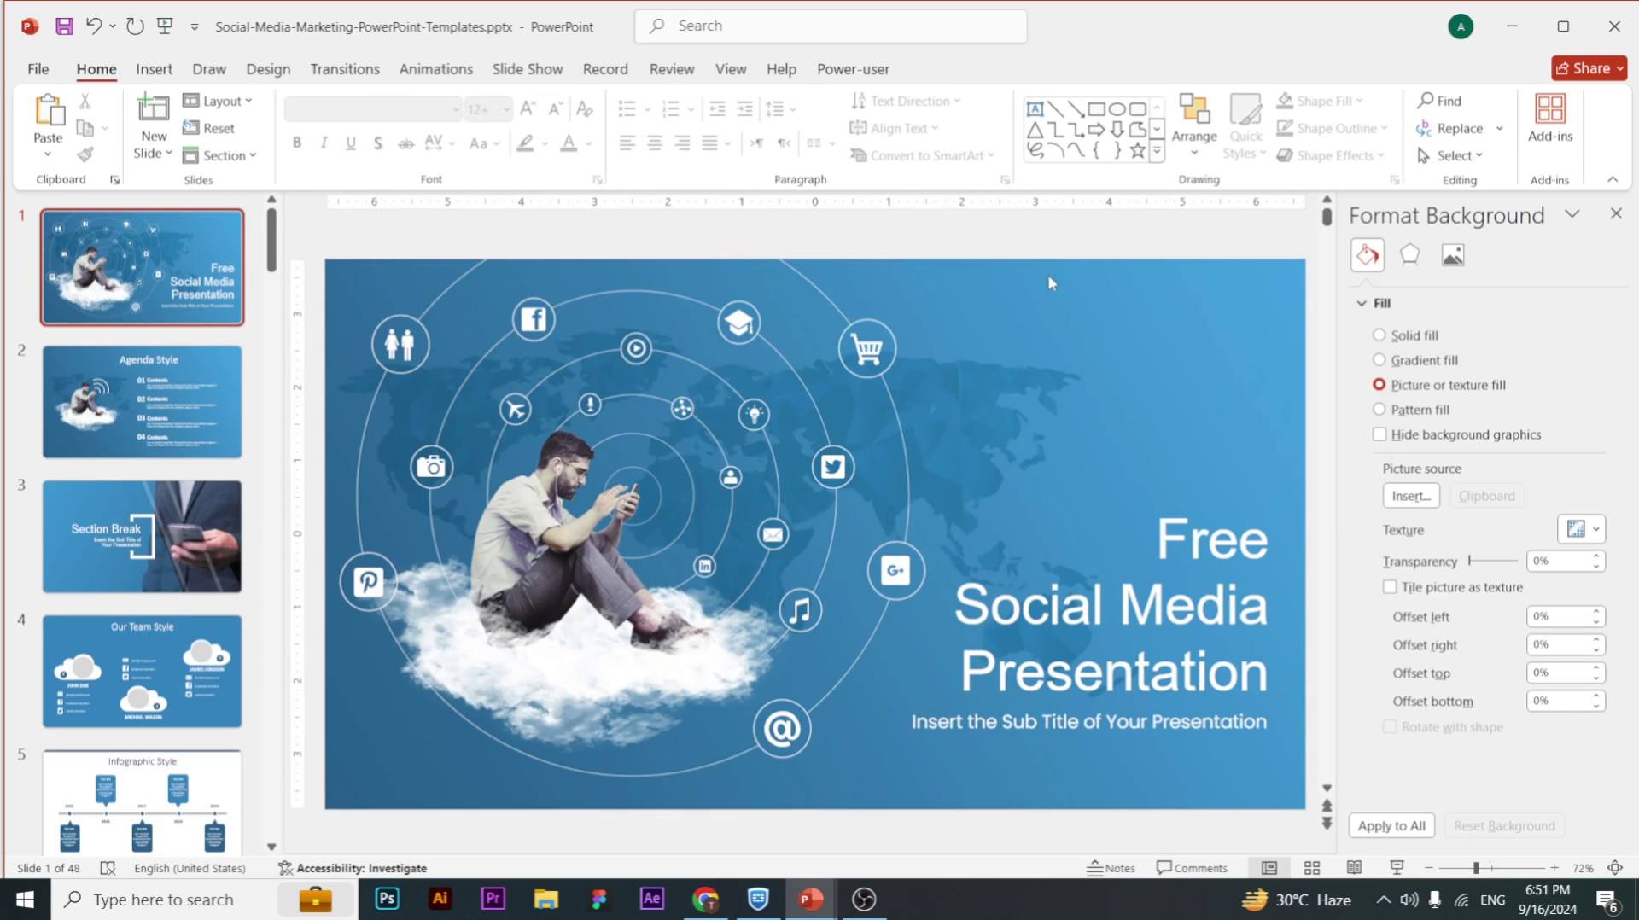
- Verify the titles on slide 1, Agenda Style and Our Team Style show Calibri Light (Headings)
left_click(1109, 502)
left_click_drag(1161, 525, 962, 709)
left_click(1087, 674)
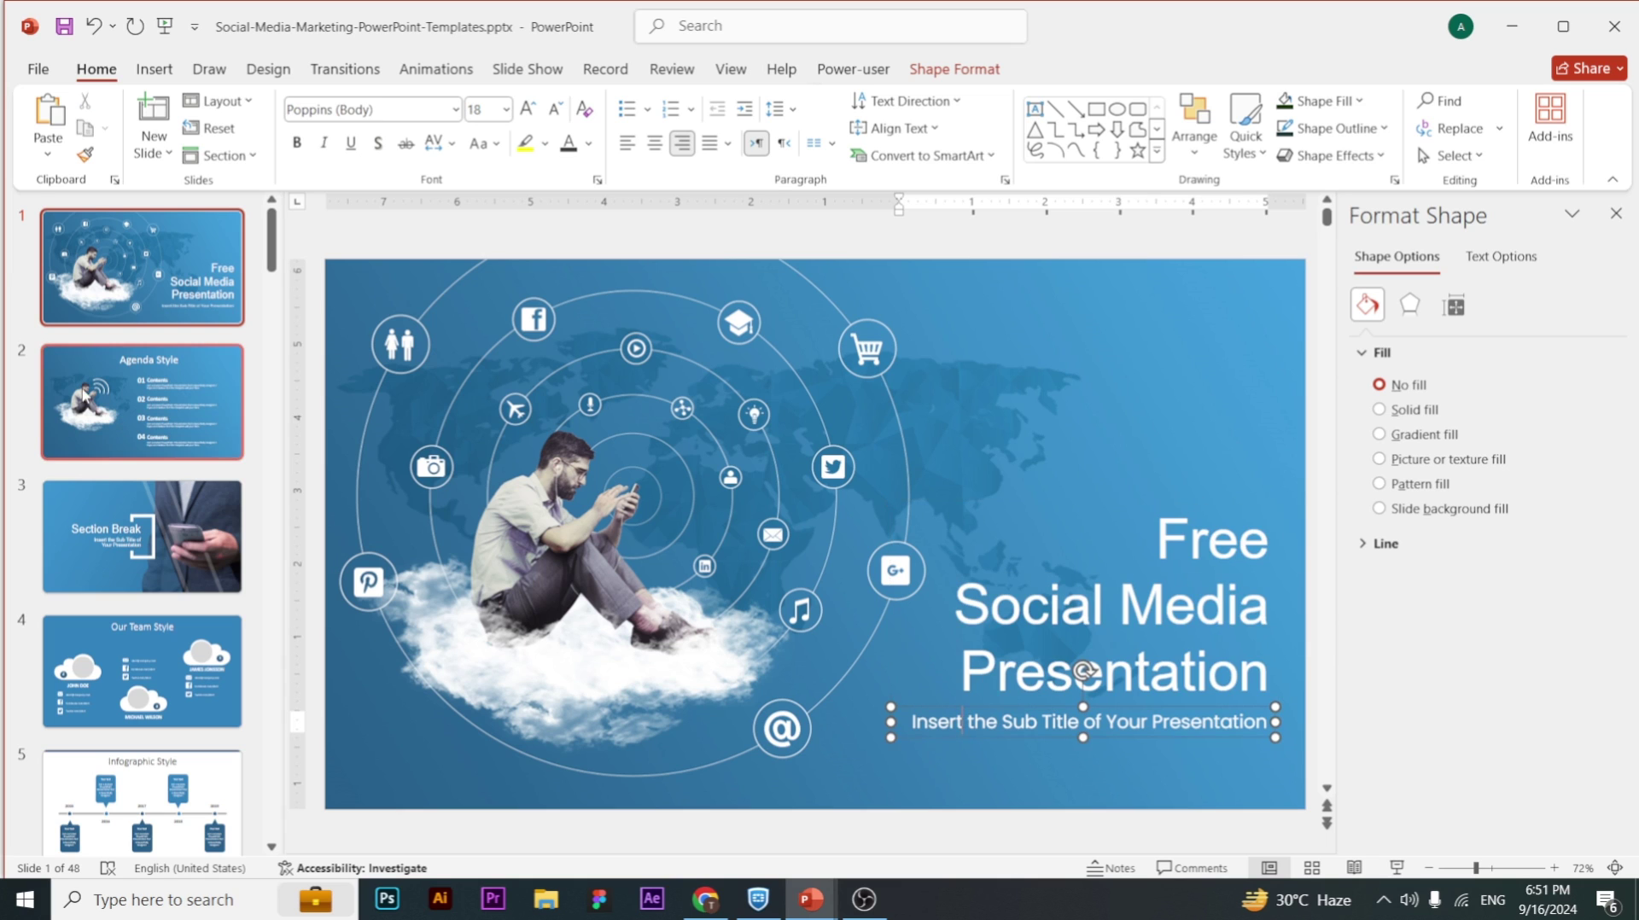
left_click(141, 401)
left_click(692, 334)
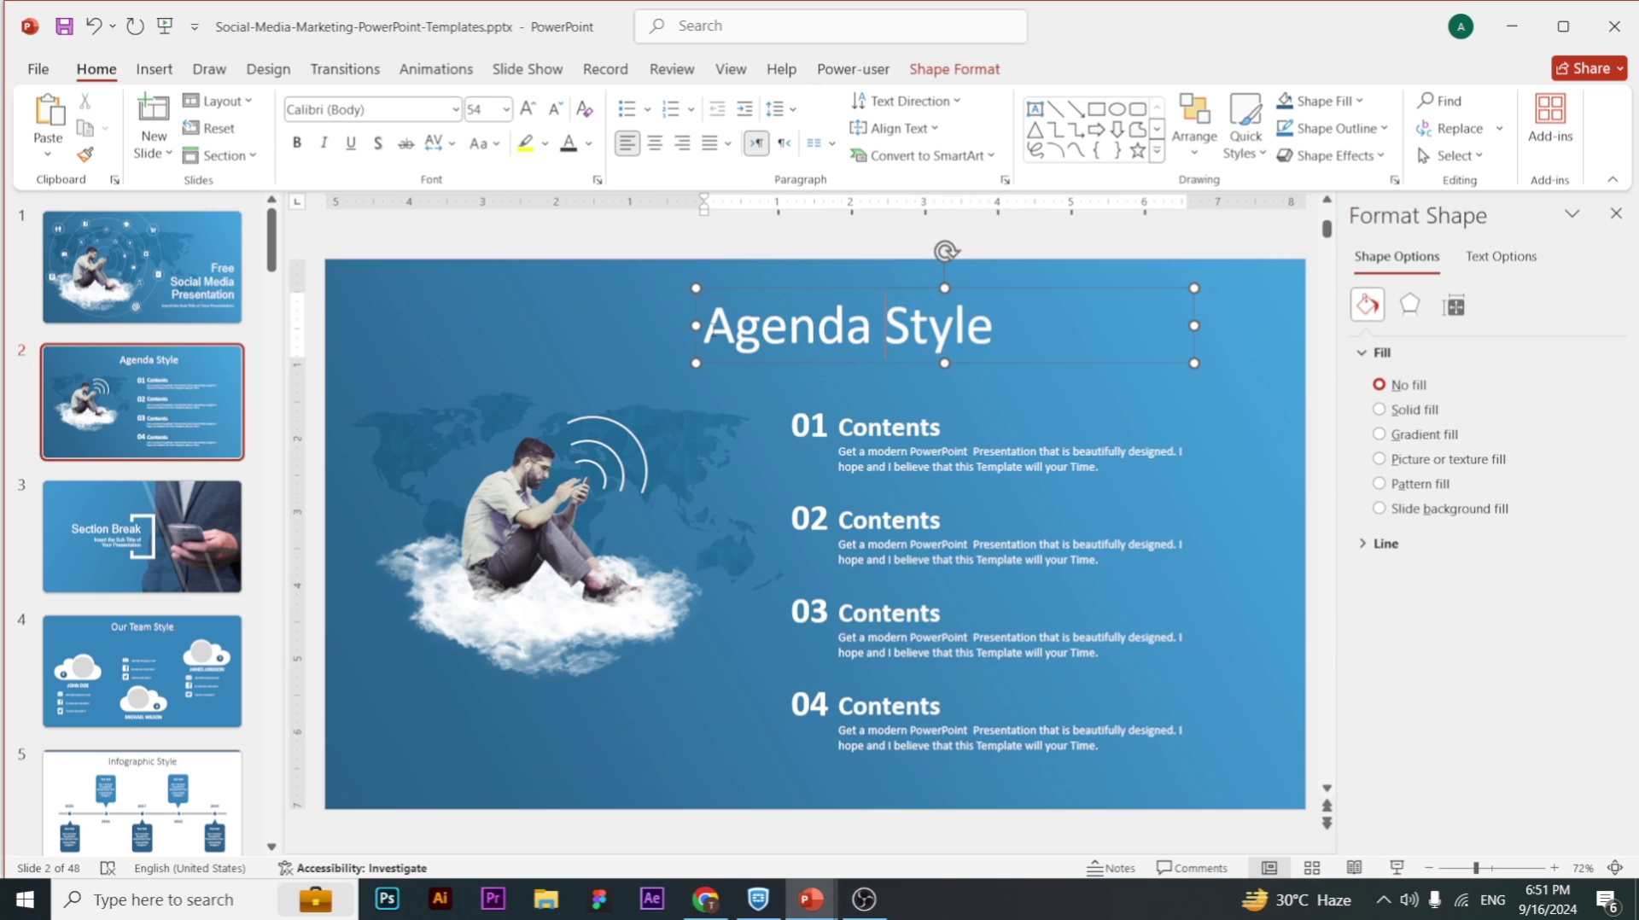
left_click_drag(701, 334, 1006, 334)
left_click(107, 666)
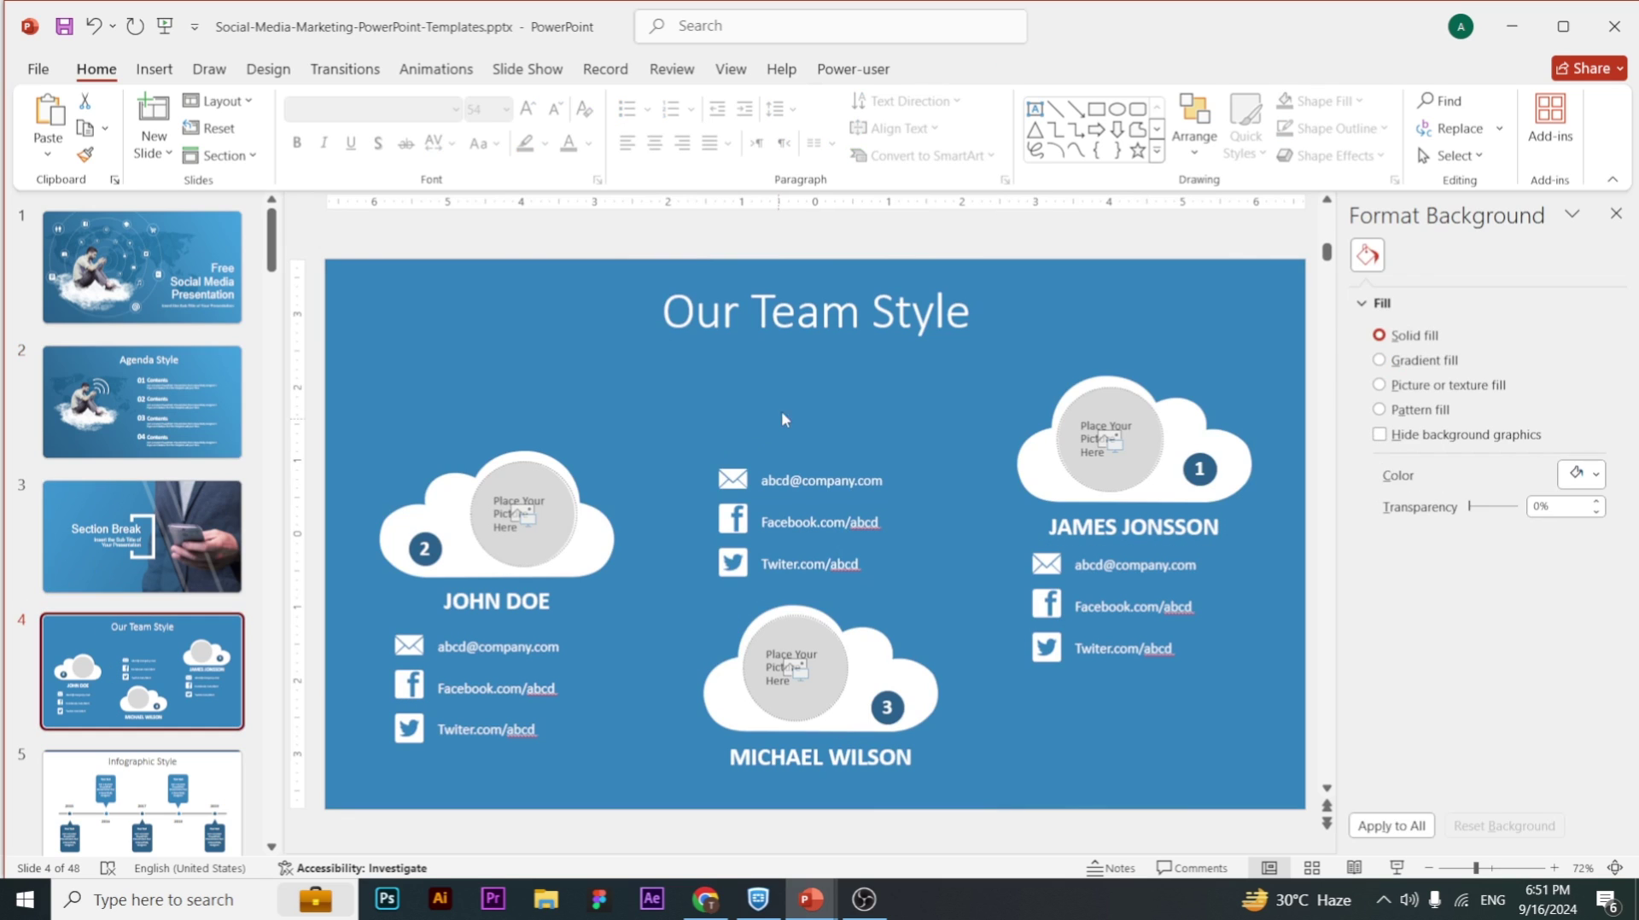
left_click(753, 316)
left_click_drag(659, 311, 858, 396)
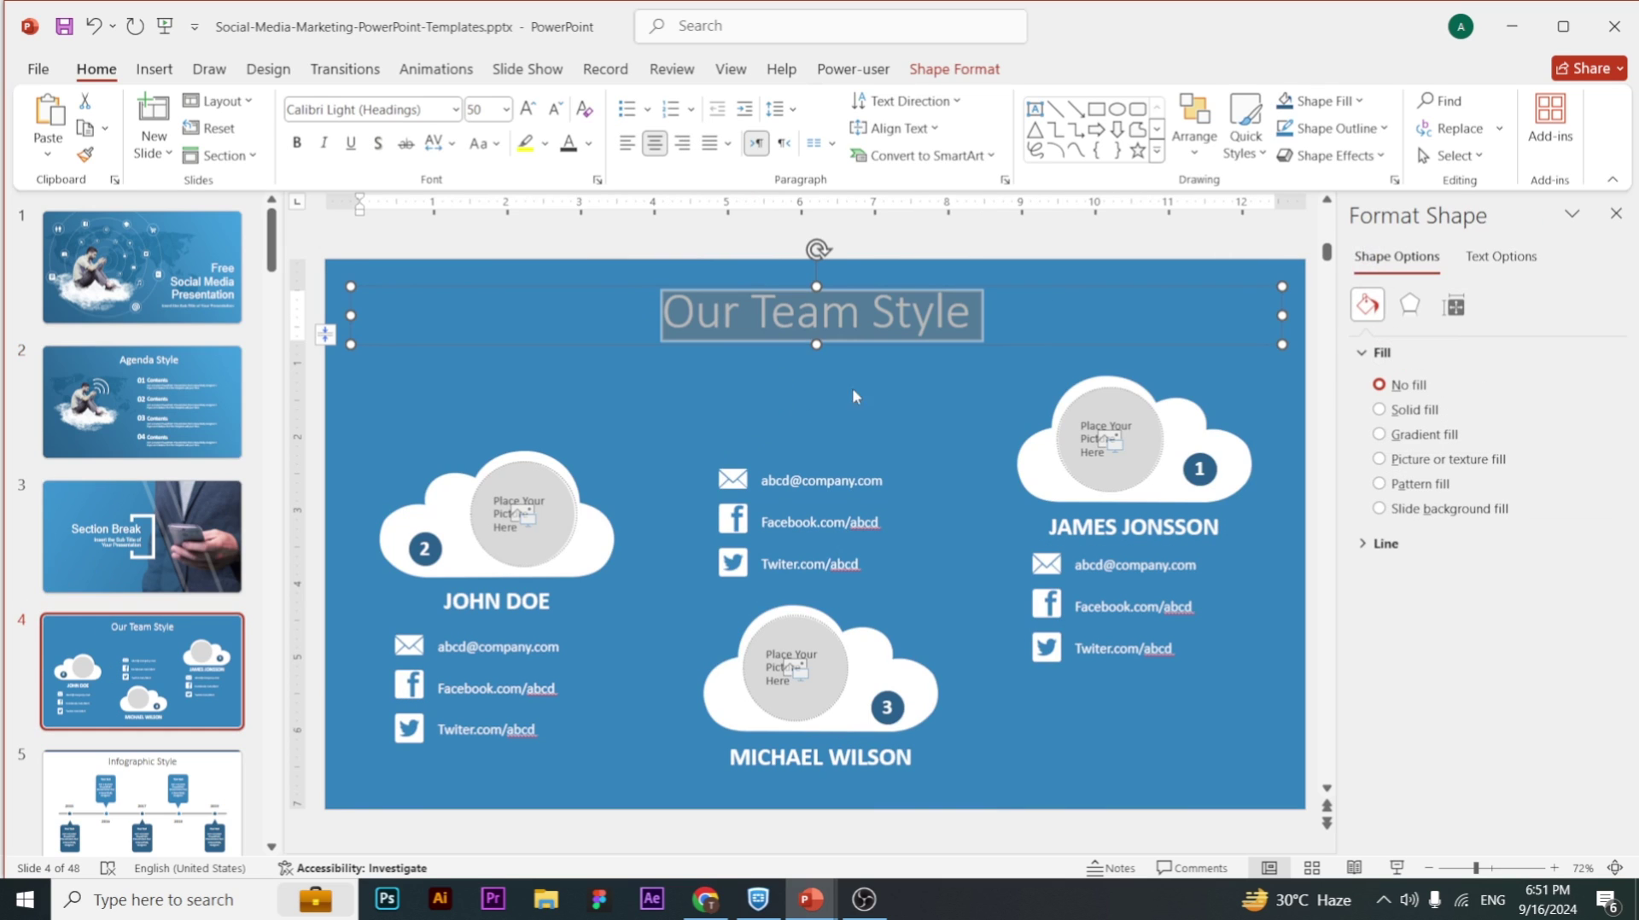